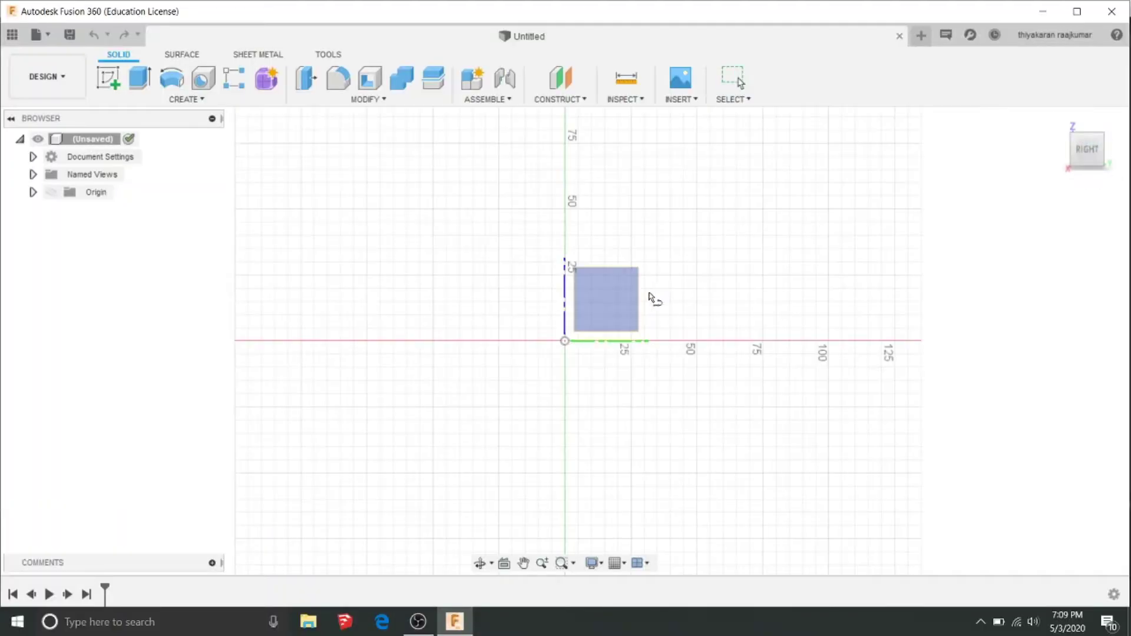
# Sketch a closed 46 × 19 mm rectangle on the origin plane and finish the sketch.
pyautogui.click(601, 319)
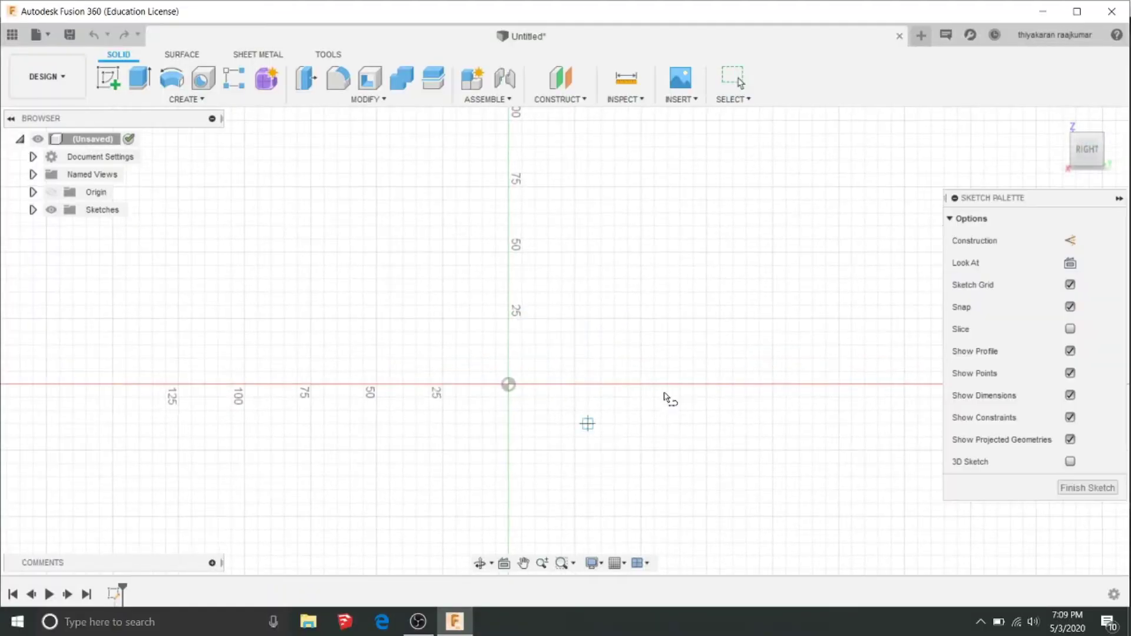
pyautogui.click(839, 253)
pyautogui.write('1')
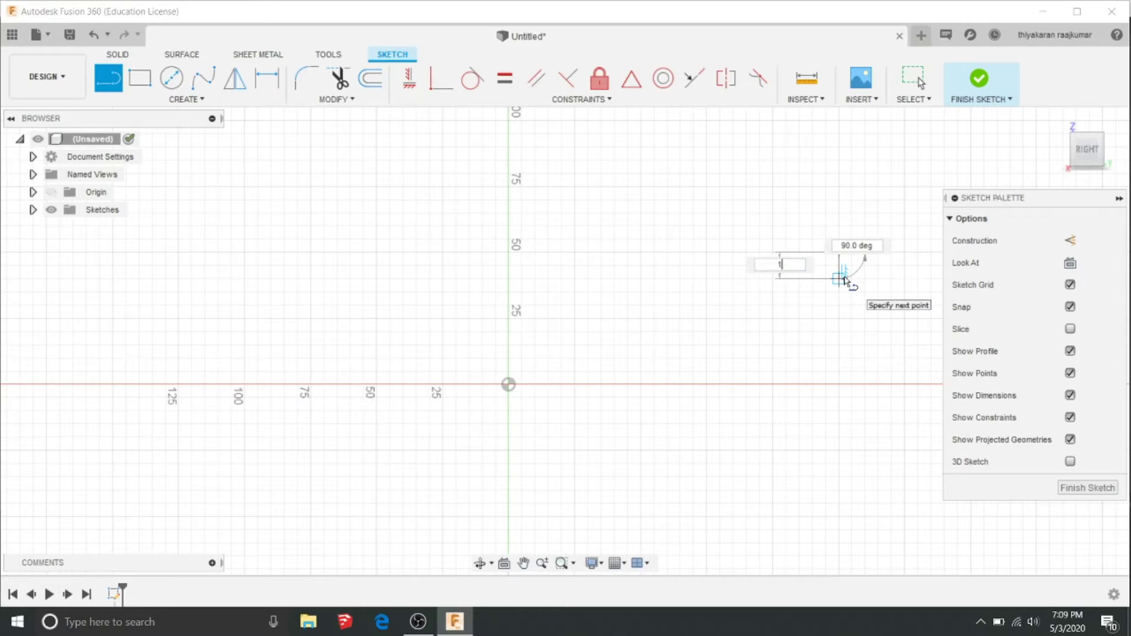
pyautogui.write('9')
pyautogui.press('Return')
pyautogui.press('Escape')
pyautogui.press('l')
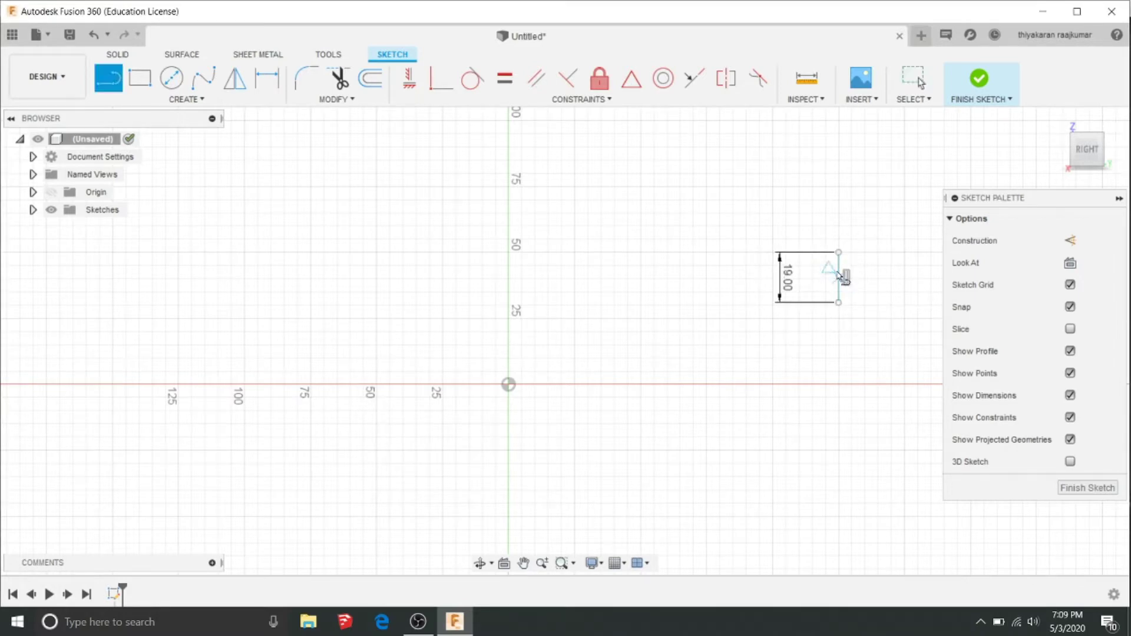
pyautogui.click(839, 258)
pyautogui.write('4')
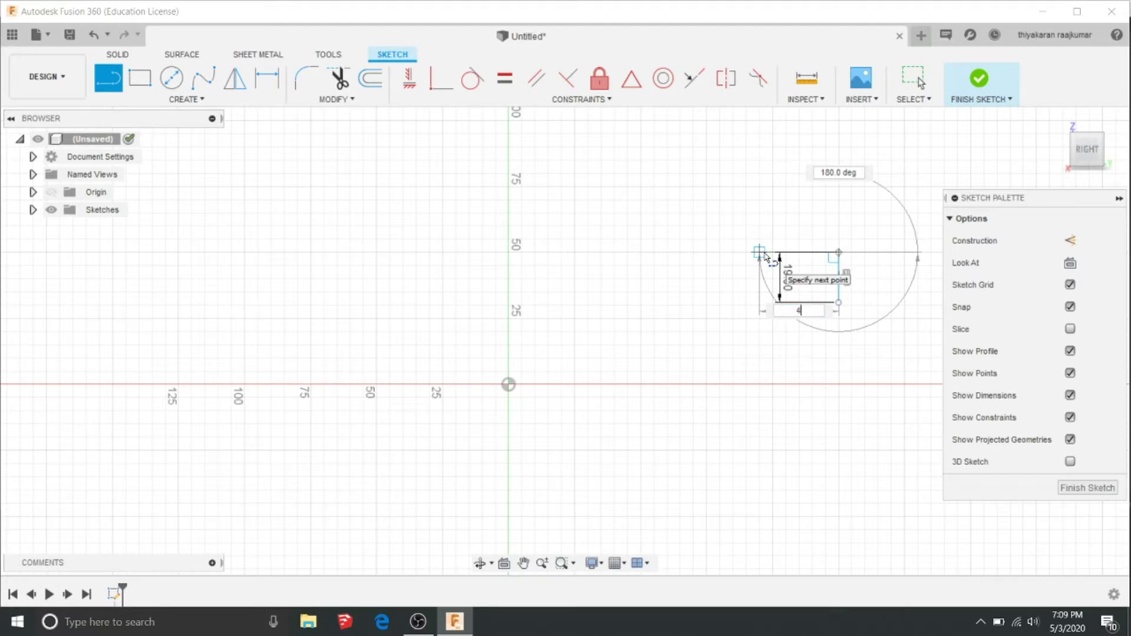
pyautogui.write('6')
pyautogui.press('Return')
pyautogui.press('Escape')
pyautogui.press('r')
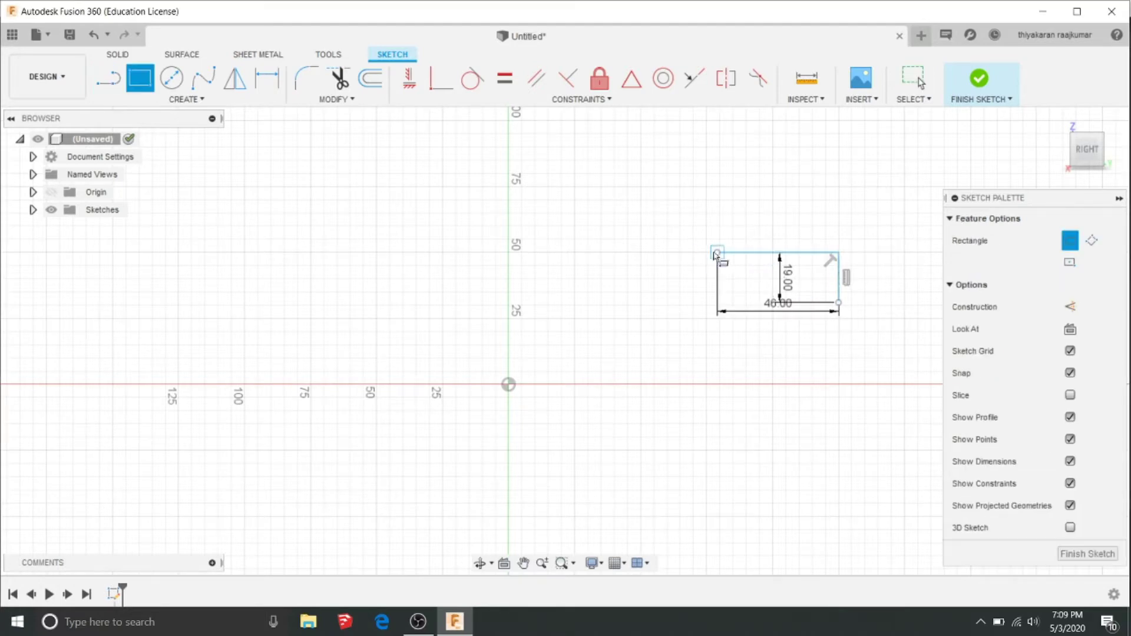
pyautogui.click(973, 80)
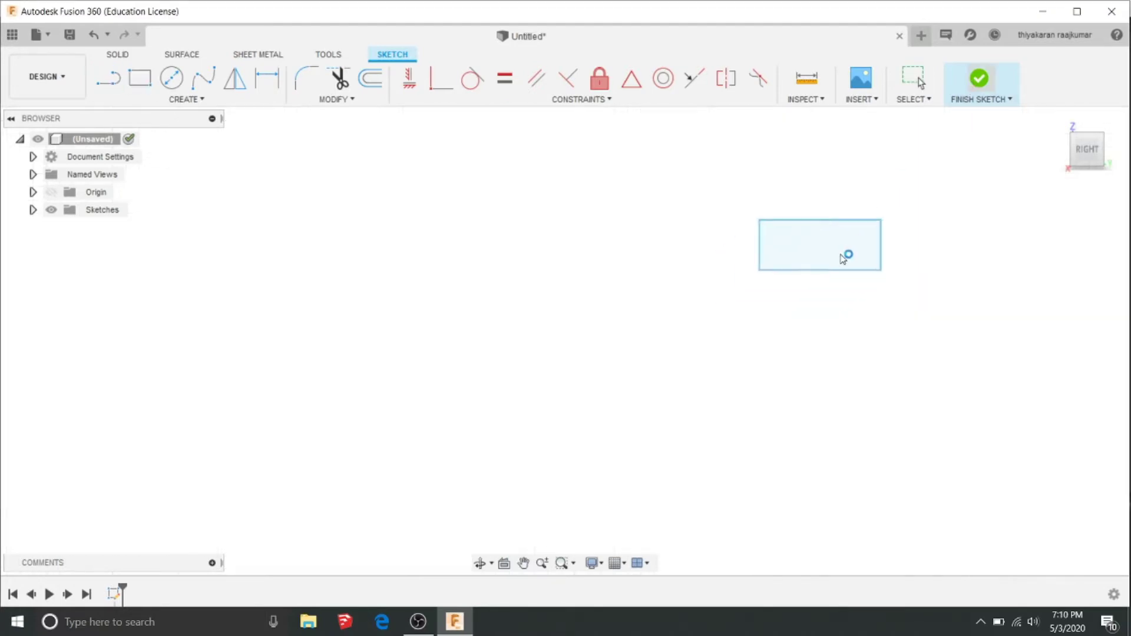
# Extrude the 46 × 19 mm rectangle into a solid block and select its top face.
pyautogui.press('e')
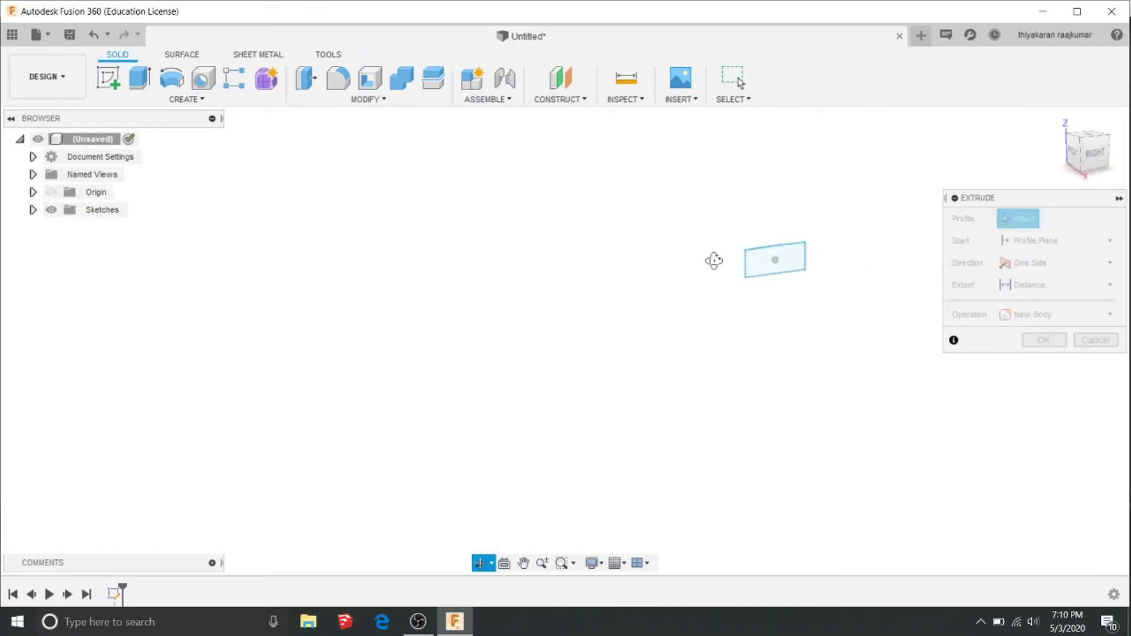
pyautogui.click(761, 260)
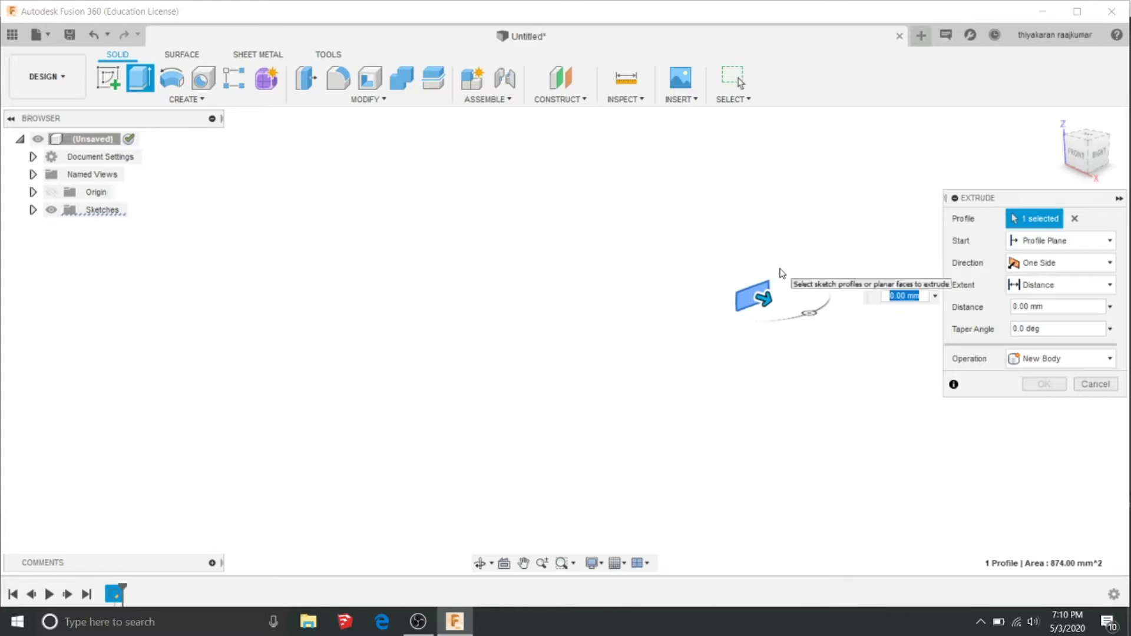
pyautogui.press('Return')
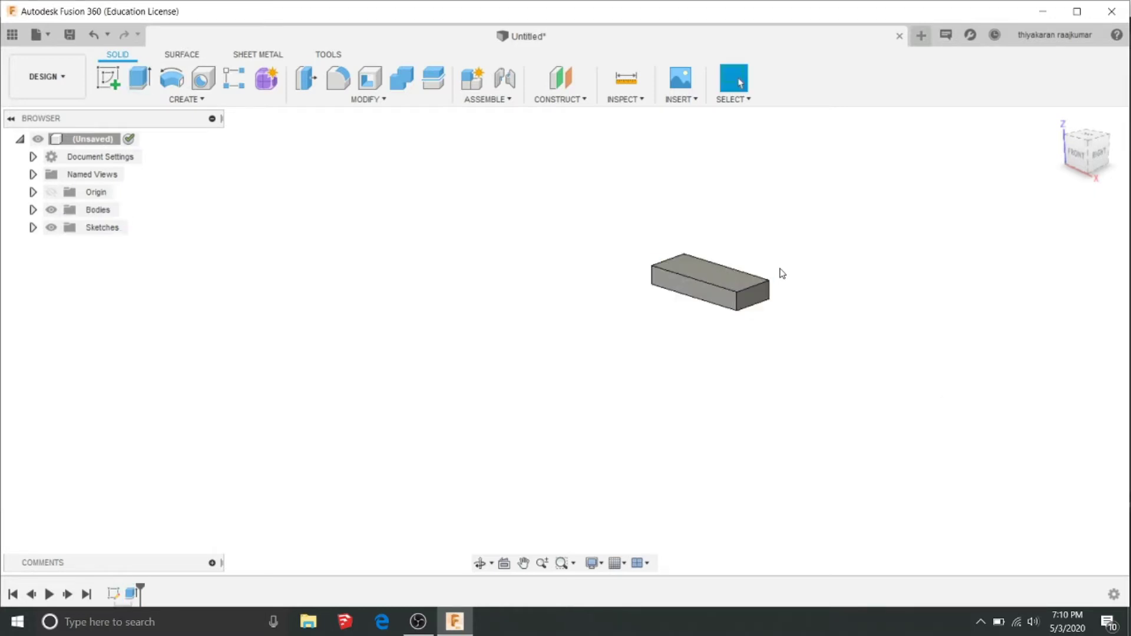
pyautogui.keyDown('shift'); pyautogui.moveTo(708, 261); pyautogui.dragTo(762, 278, button='middle'); pyautogui.keyUp('shift')
pyautogui.scroll(2, 773, 282)
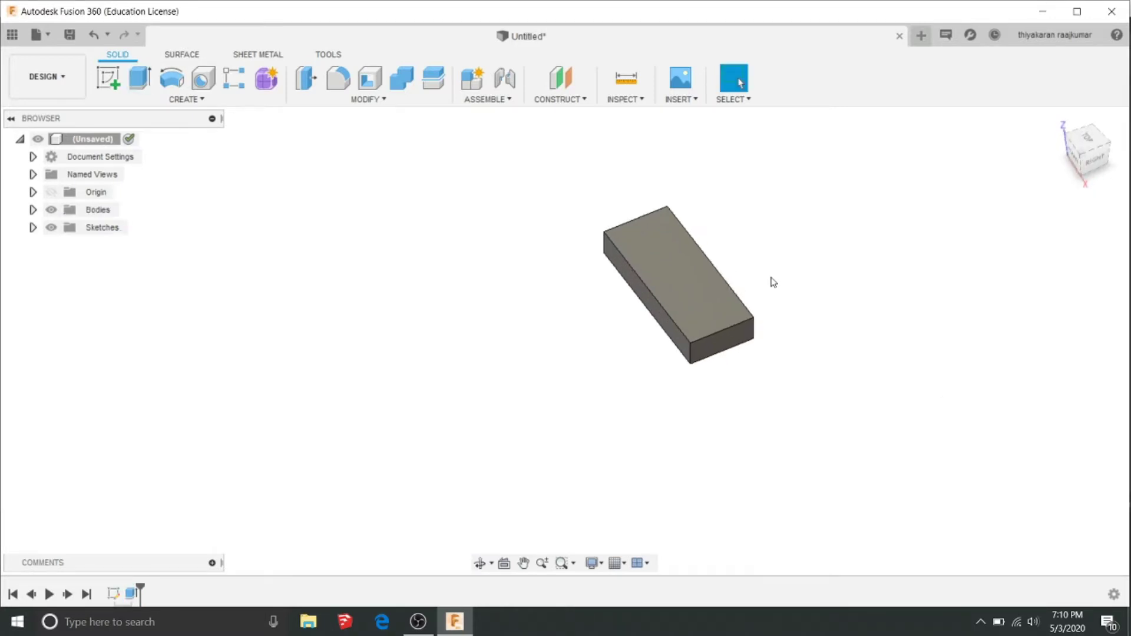
pyautogui.scroll(1, 750, 257)
pyautogui.scroll(2, 749, 259)
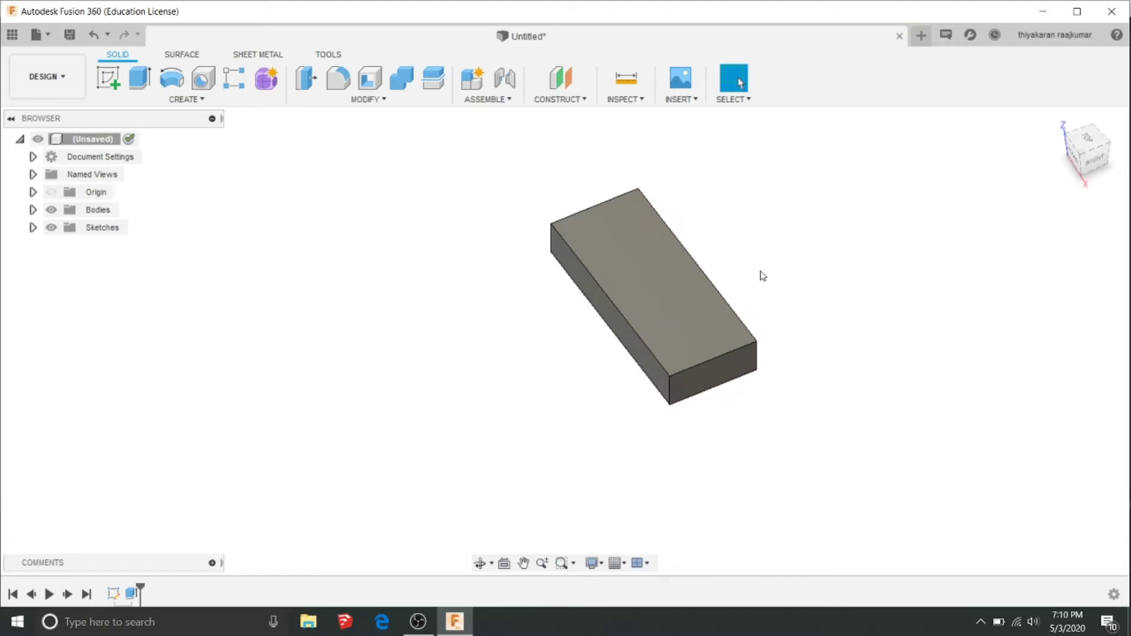
pyautogui.keyDown('shift'); pyautogui.moveTo(763, 276); pyautogui.dragTo(700, 316, button='middle'); pyautogui.keyUp('shift')
pyautogui.click(699, 320)
# Sketch a 12 mm strip along one edge of the block's top face.
pyautogui.press('l')
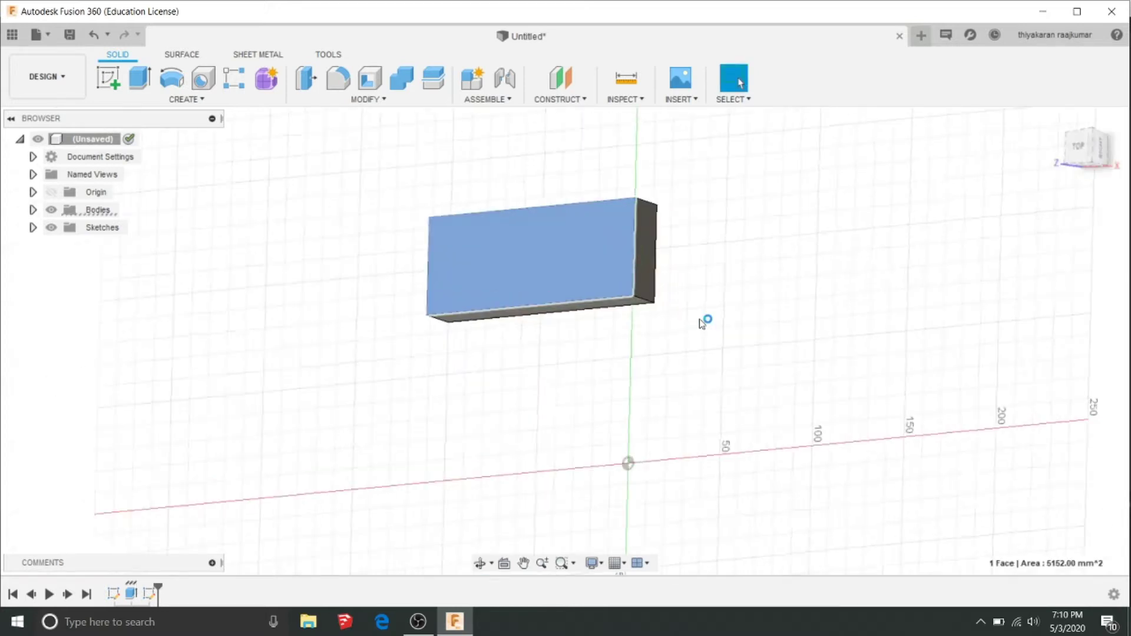
pyautogui.click(629, 318)
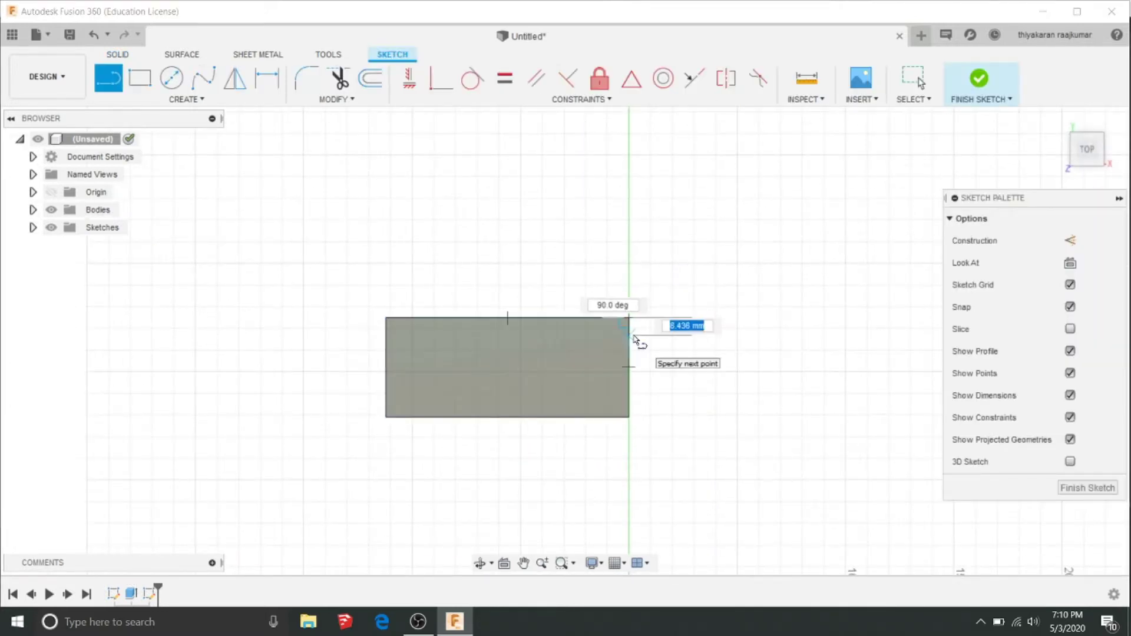
pyautogui.write('2')
pyautogui.press('Return')
pyautogui.press('Escape')
pyautogui.press('l')
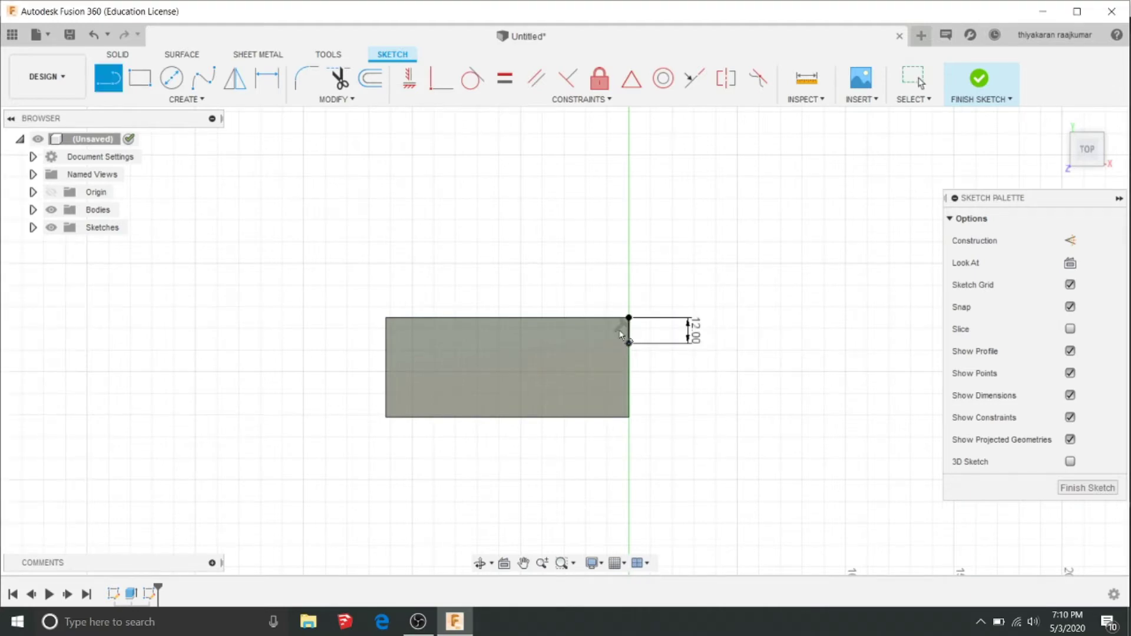
pyautogui.click(340, 343)
pyautogui.click(979, 78)
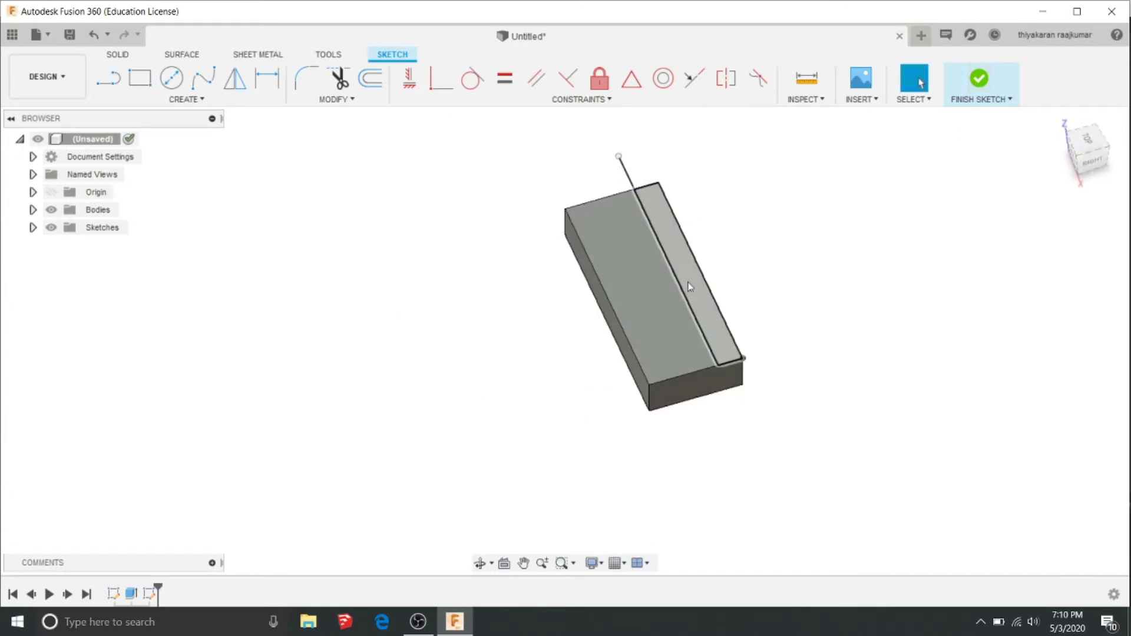
# Extrude the strip 225 mm upward, joined to the block.
pyautogui.click(672, 242)
pyautogui.write('e')
pyautogui.write('225')
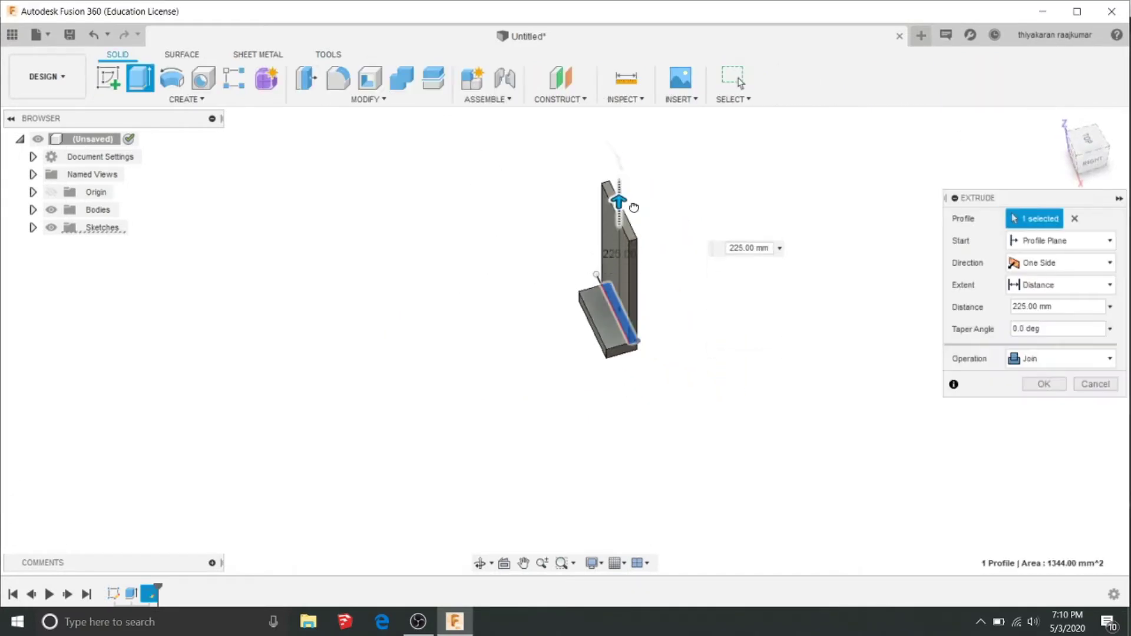
pyautogui.click(1042, 386)
pyautogui.scroll(3, 613, 354)
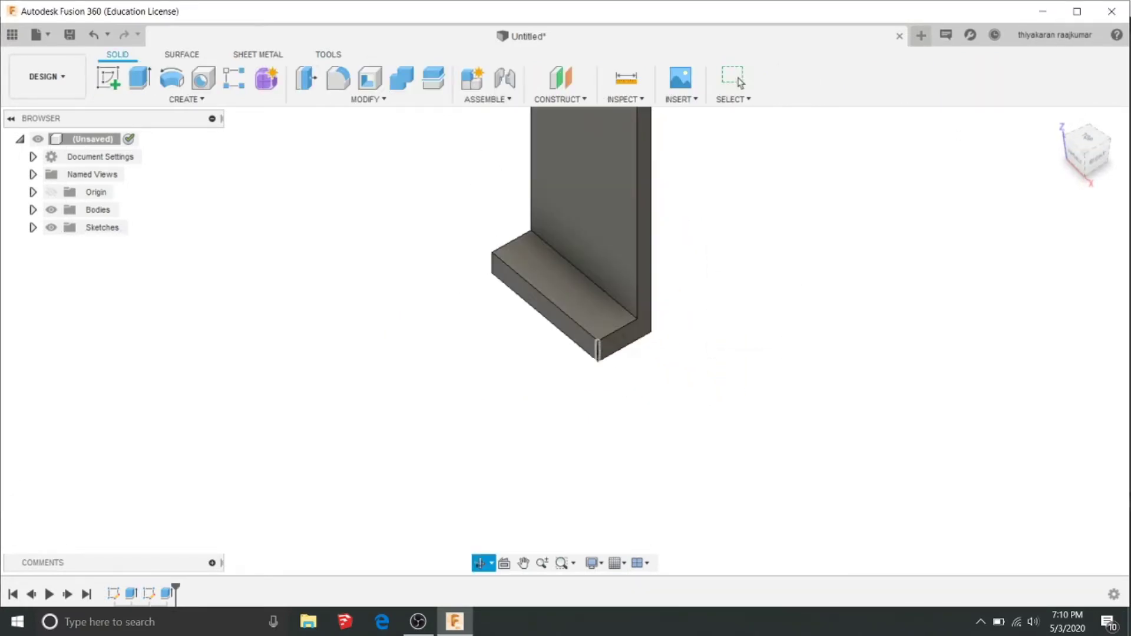
pyautogui.scroll(3, 601, 348)
# Sketch a 12 mm strip across the block's front face.
pyautogui.scroll(2, 594, 343)
pyautogui.press('l')
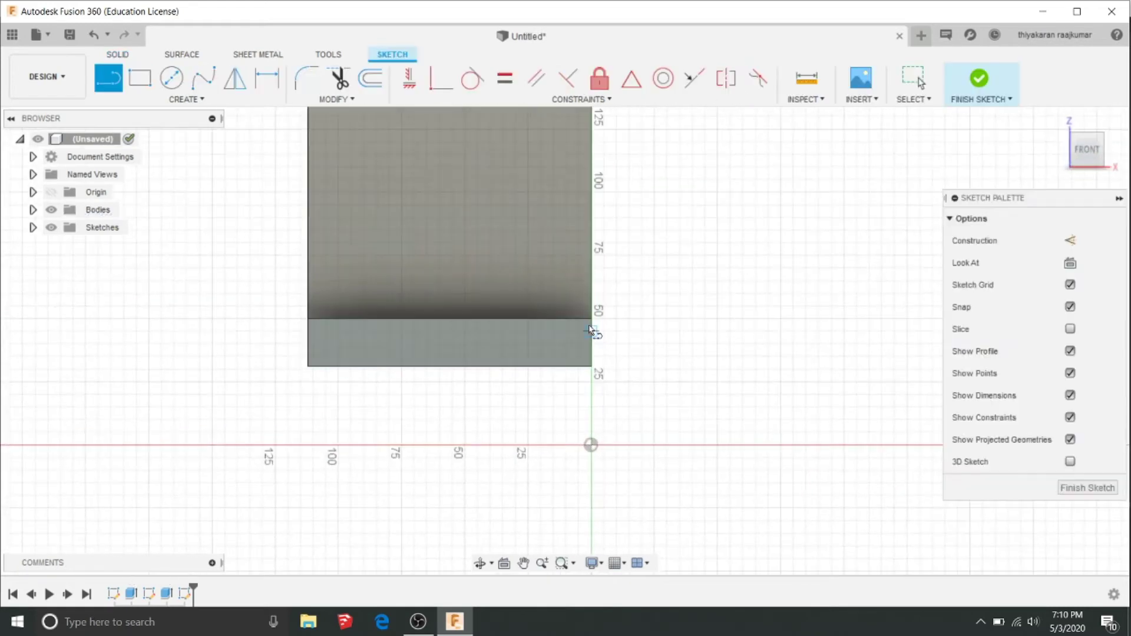
pyautogui.click(592, 321)
pyautogui.write('2')
pyautogui.press('Return')
pyautogui.press('Escape')
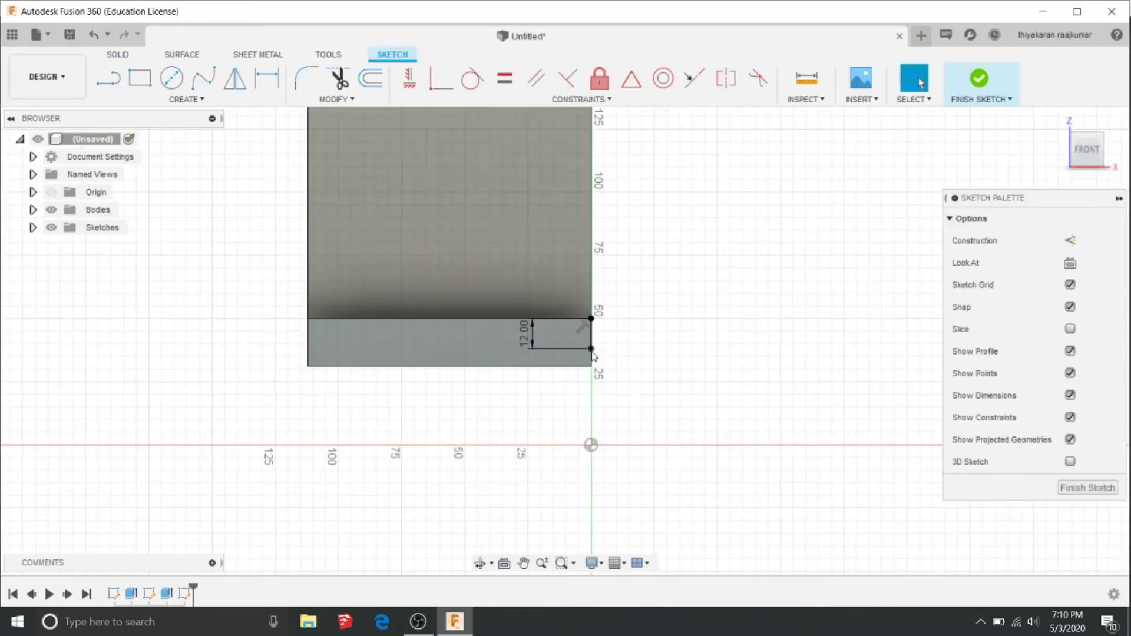
pyautogui.press('l')
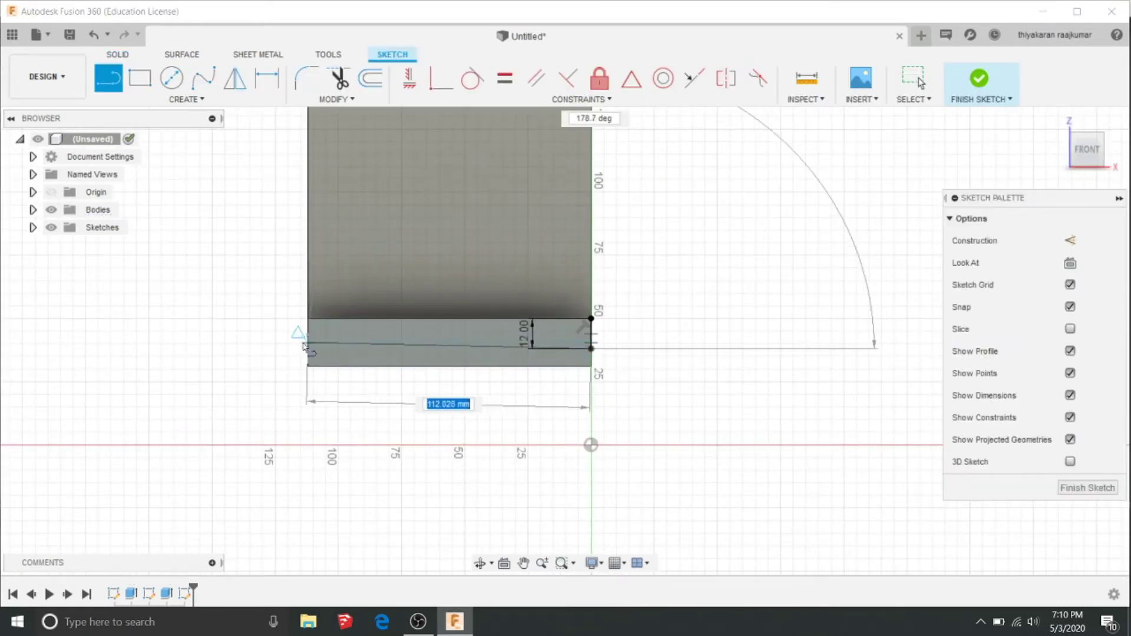
pyautogui.click(275, 348)
pyautogui.click(980, 78)
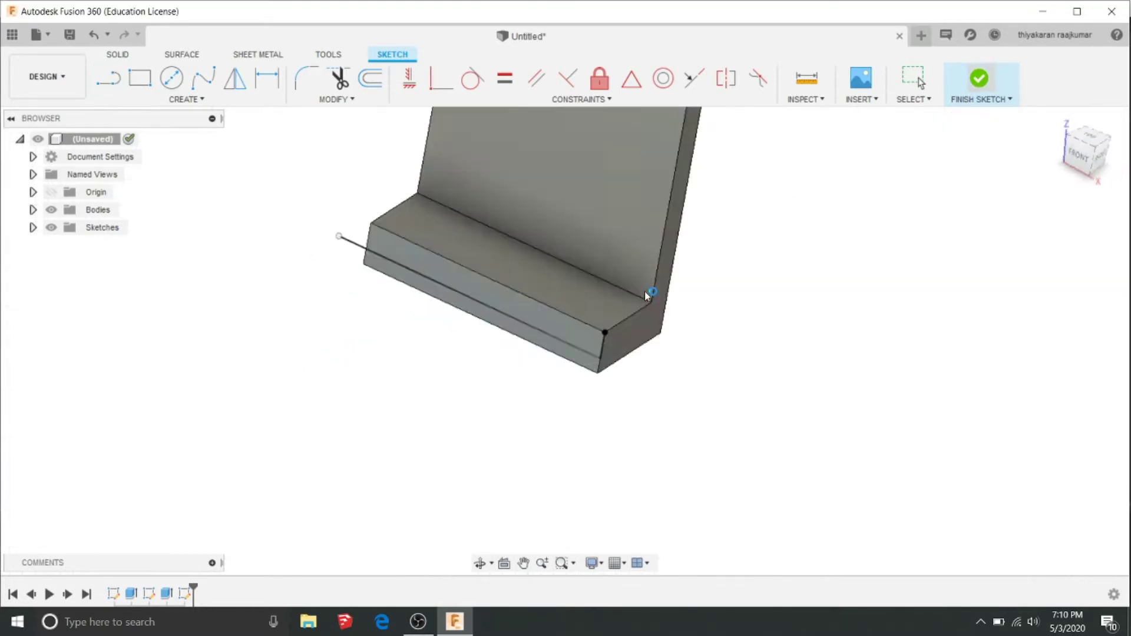
# Extrude the front strip 150 mm outward into a flat base plate.
pyautogui.click(578, 319)
pyautogui.press('e')
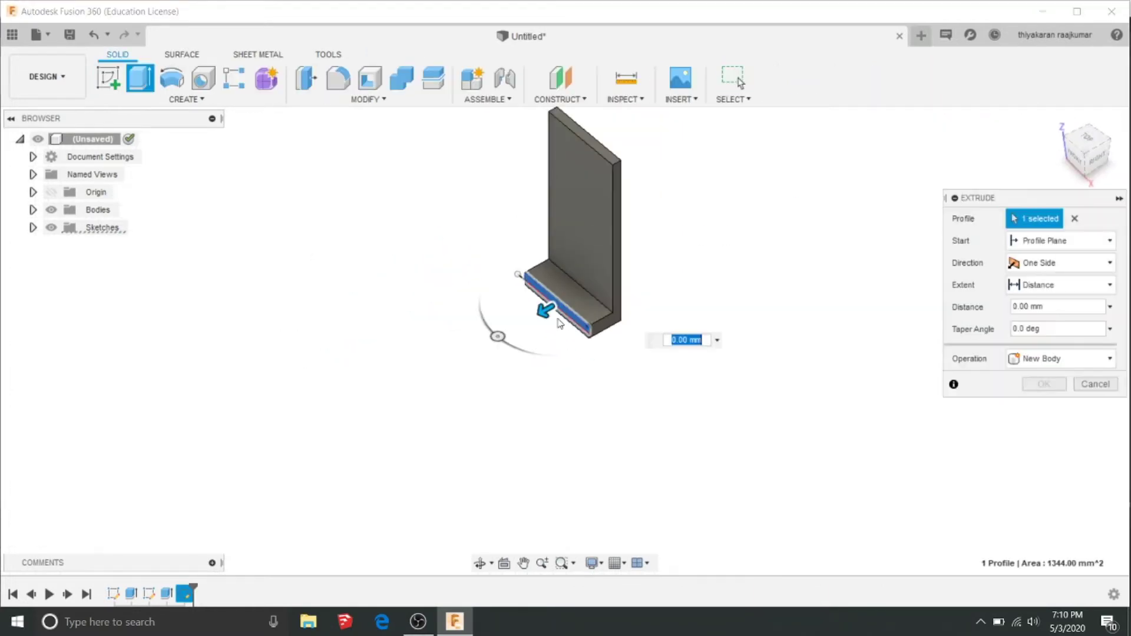
pyautogui.moveTo(556, 317); pyautogui.dragTo(439, 367)
pyautogui.click(1037, 385)
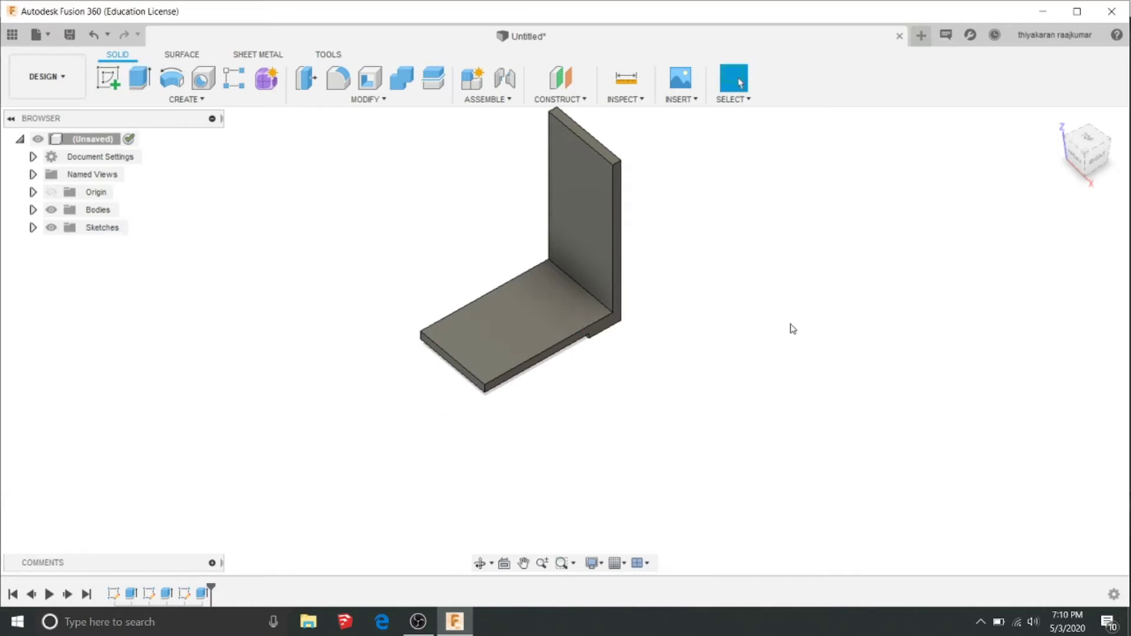
# On the wall face, sketch a 75 mm line up from the base.
pyautogui.click(592, 270)
pyautogui.moveTo(592, 270); pyautogui.dragTo(586, 288, button='right')
pyautogui.press('l')
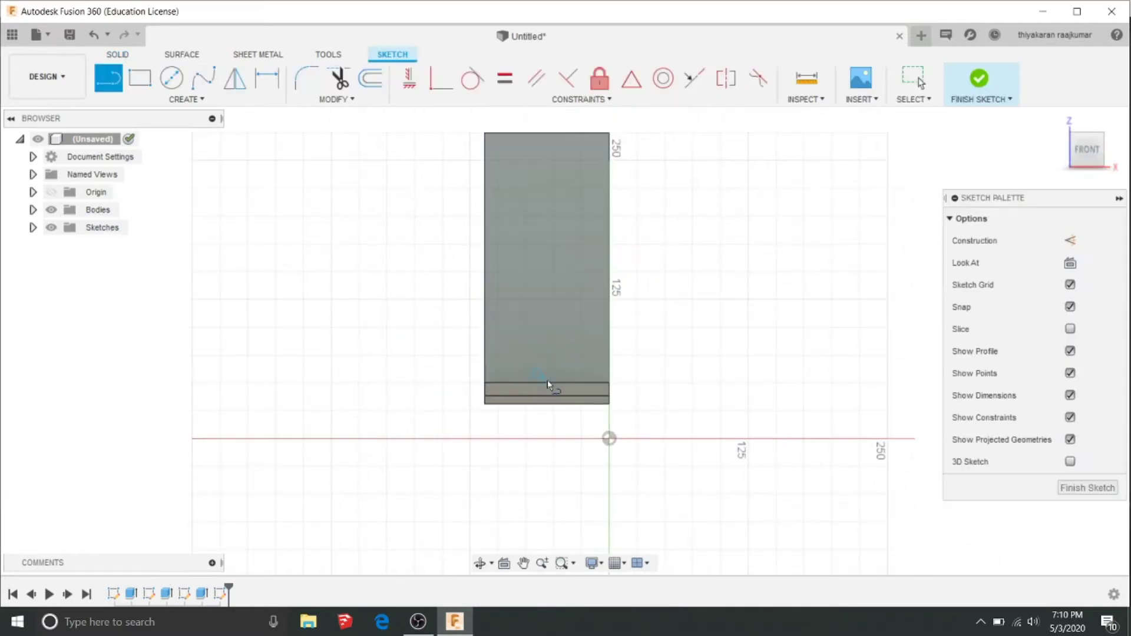
pyautogui.click(546, 382)
pyautogui.write('75')
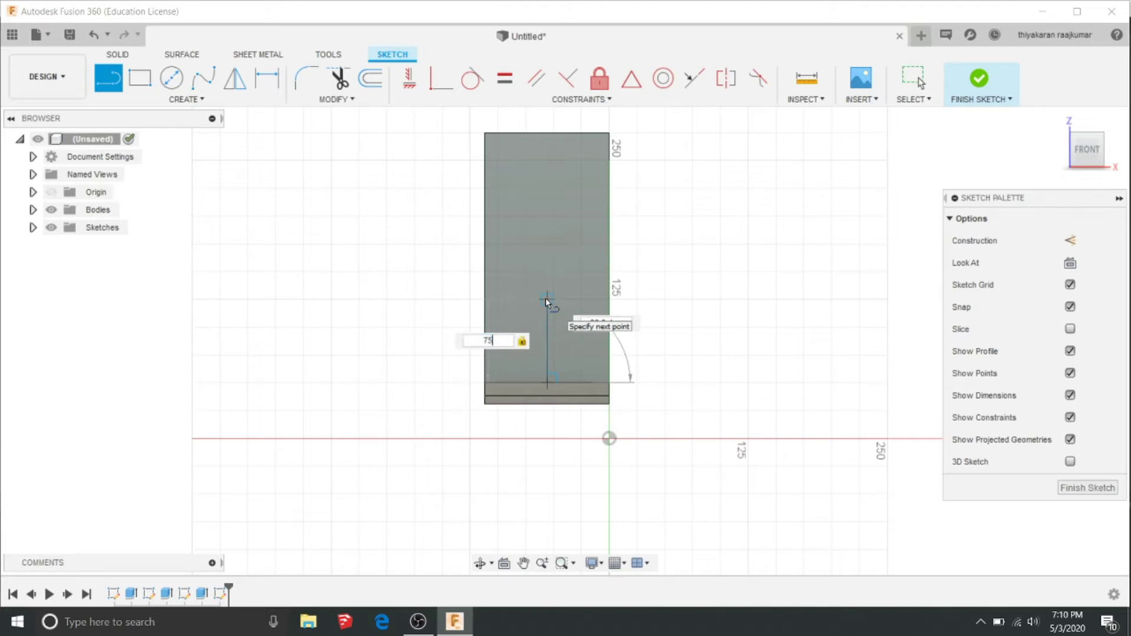
pyautogui.press('Return')
pyautogui.scroll(3, 521, 272)
# Draw concentric 40 mm and 20 mm circles at the line's top end.
pyautogui.press('c')
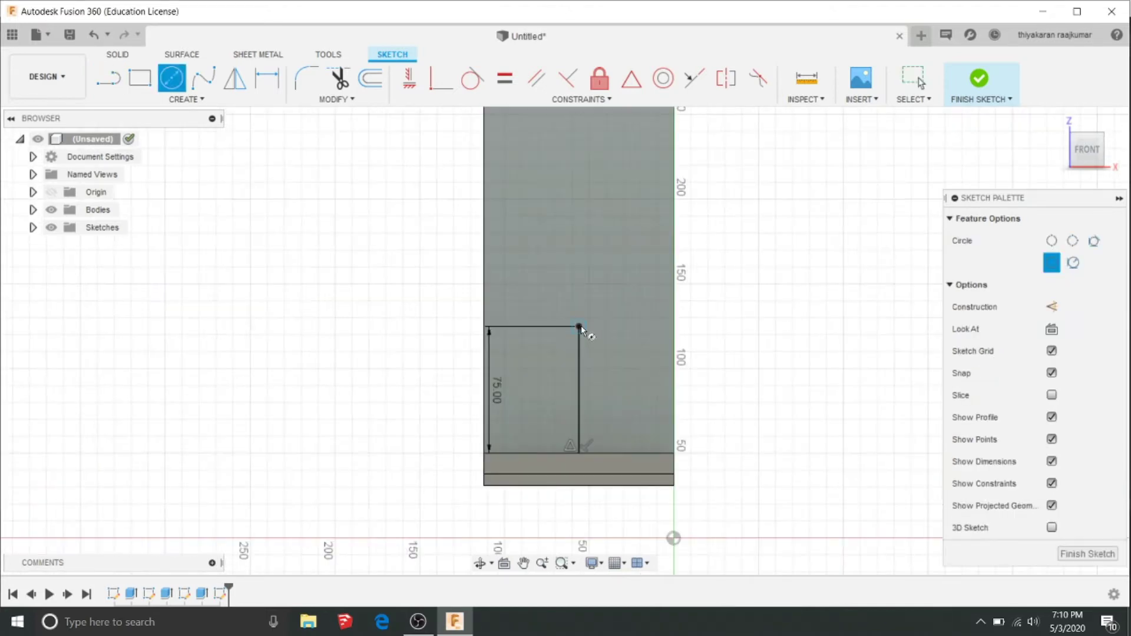
pyautogui.click(579, 327)
pyautogui.write('40')
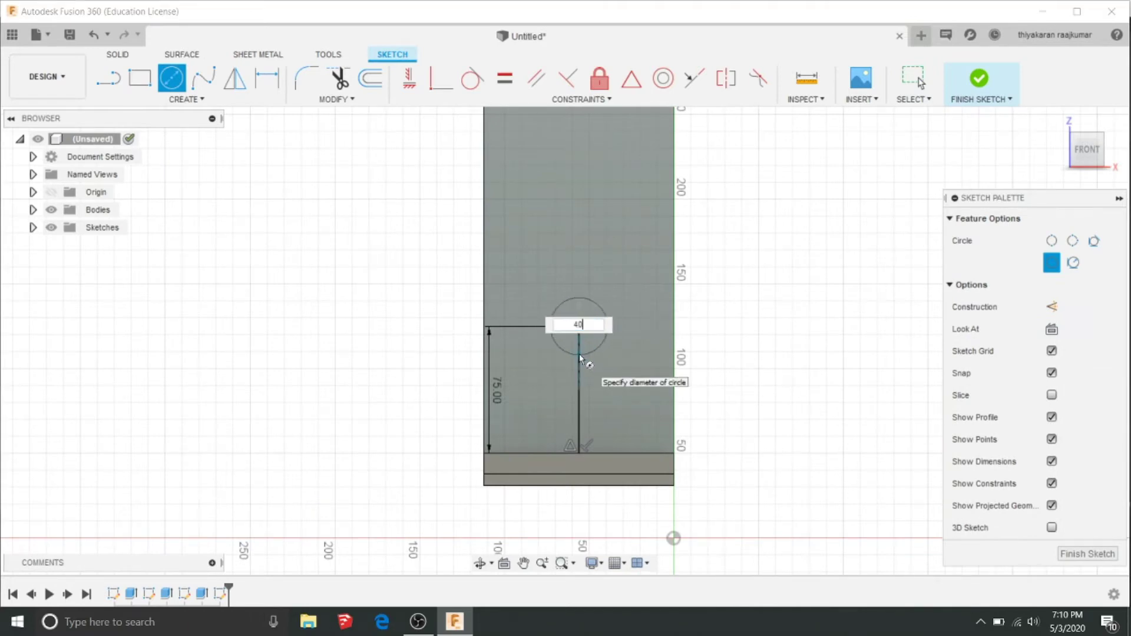
pyautogui.press('Return')
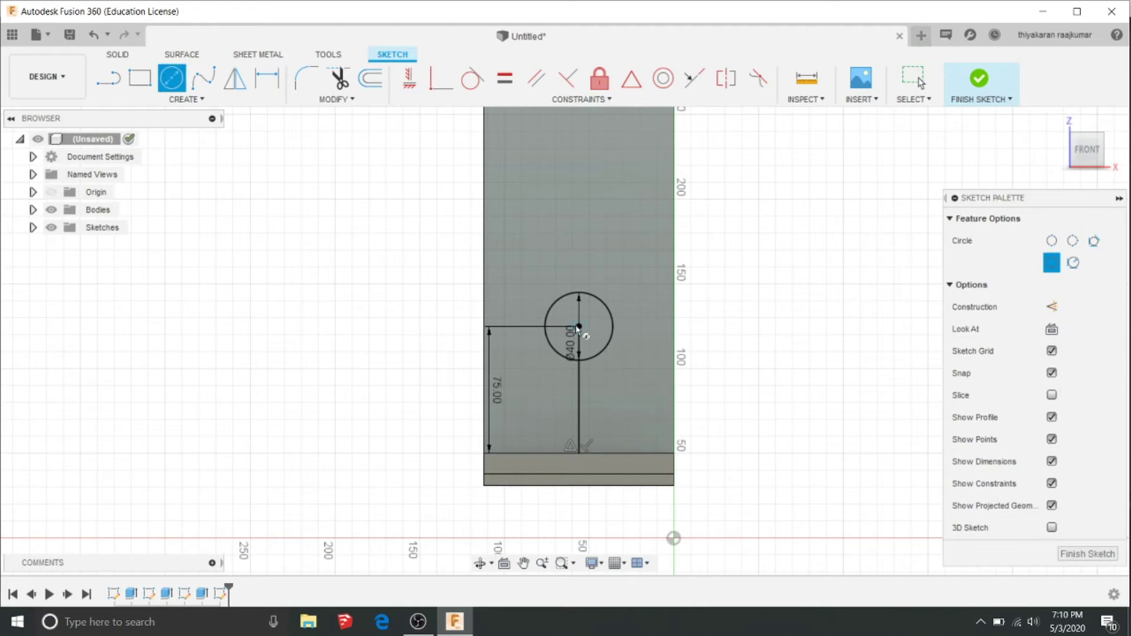
pyautogui.click(579, 327)
pyautogui.write('20')
pyautogui.press('Return')
pyautogui.press('Escape')
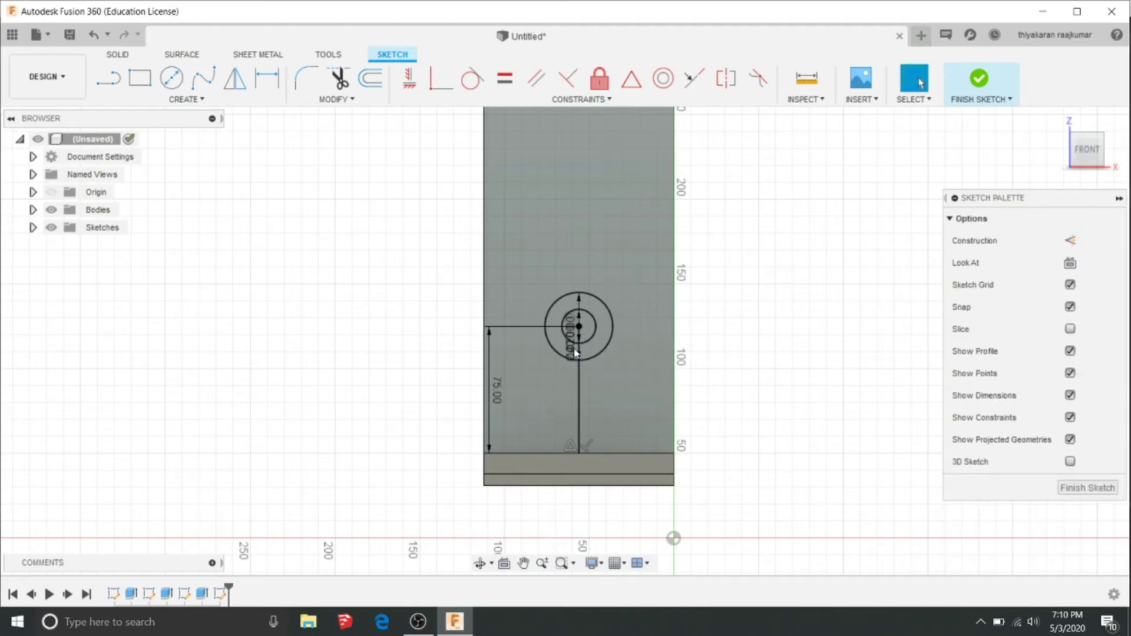
pyautogui.click(979, 80)
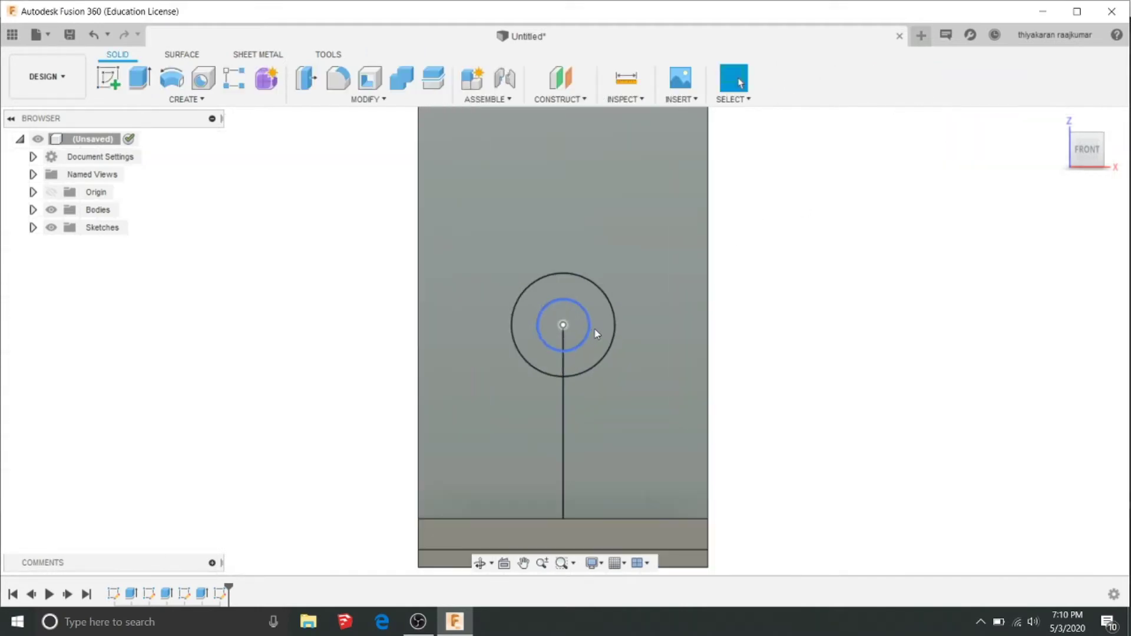
# Extrude the ring between the circles into a hollow boss as a new body.
pyautogui.click(597, 334)
pyautogui.press('e')
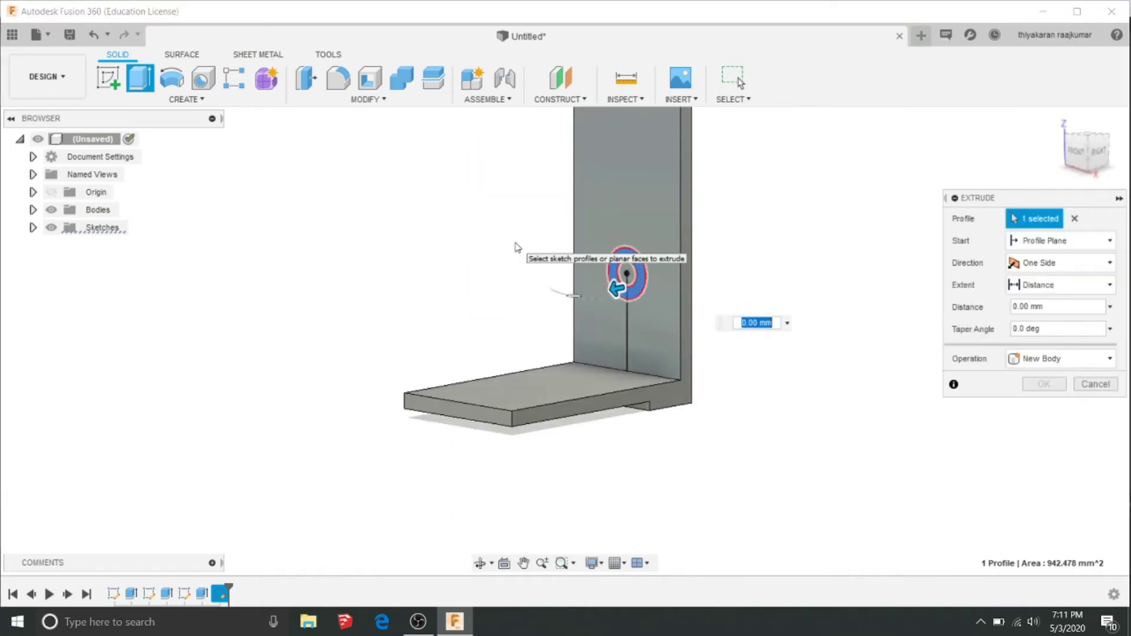
pyautogui.press('Return')
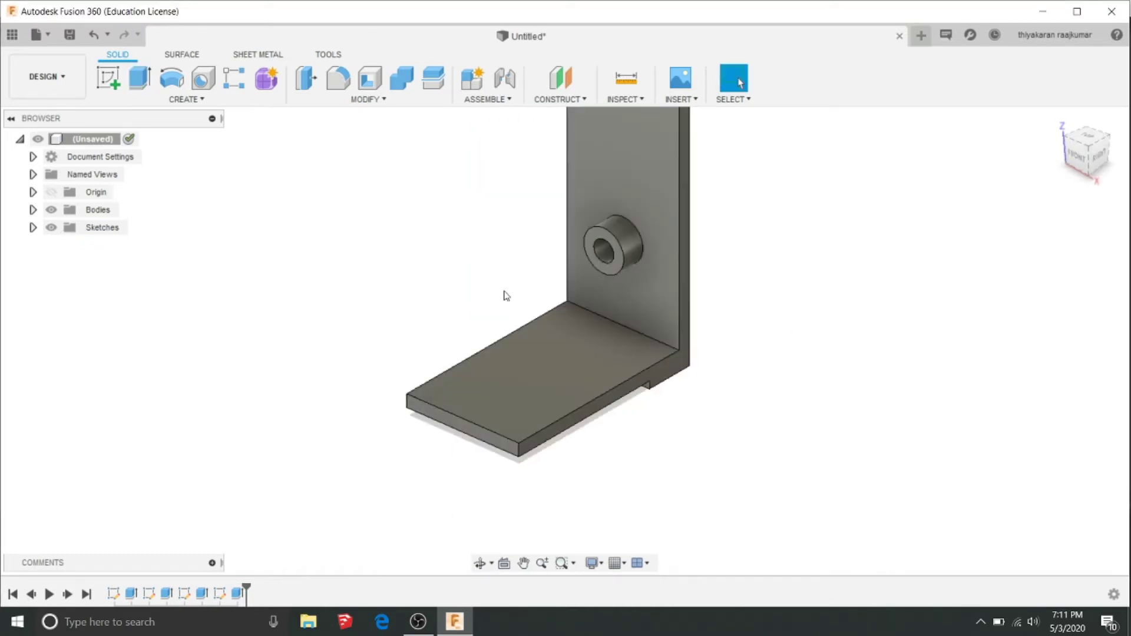
# Start a sketch on the base top face with an 86 mm line from the wall.
pyautogui.click(548, 388)
pyautogui.press('l')
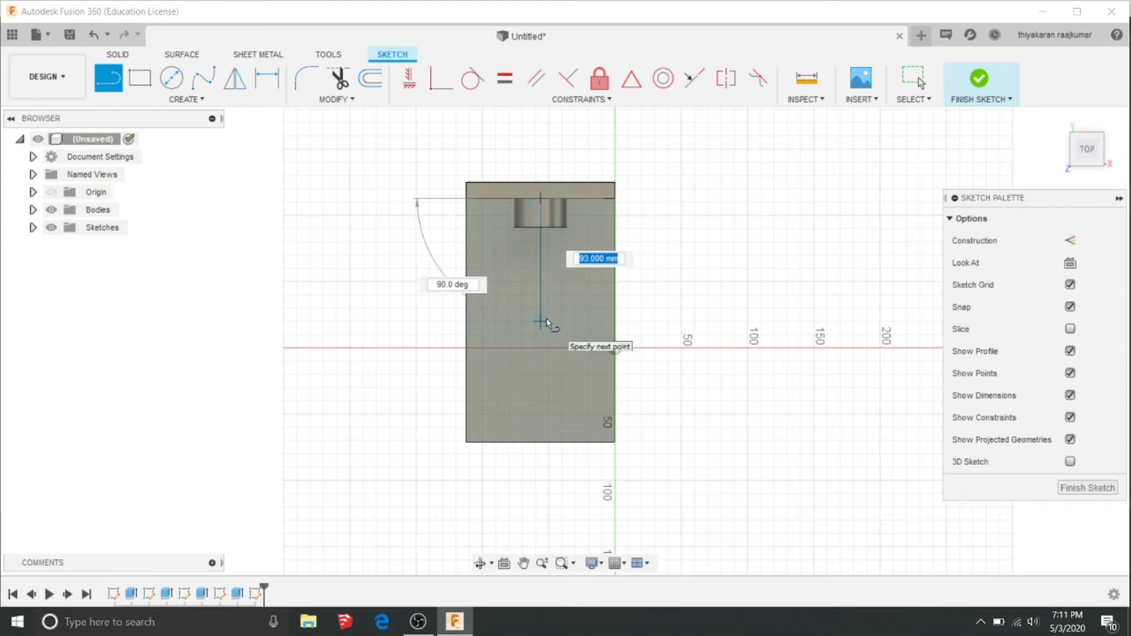
pyautogui.write('6')
pyautogui.press('Return')
pyautogui.press('Escape')
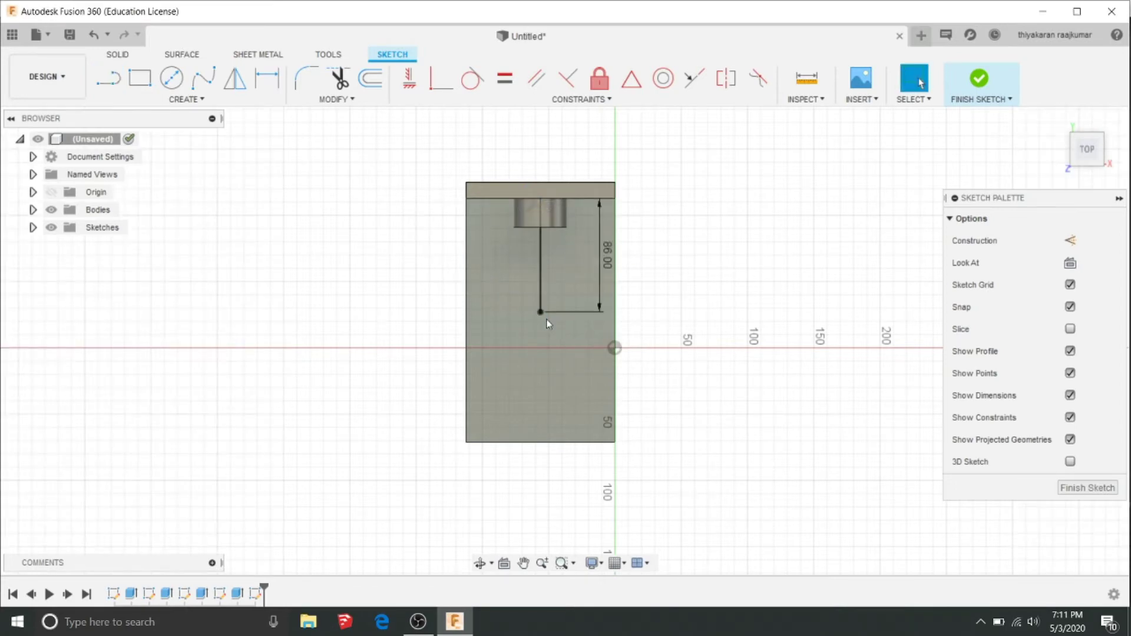
pyautogui.scroll(2, 548, 324)
# Draw concentric 44 mm and 25 mm circles centred on the line's end.
pyautogui.press('c')
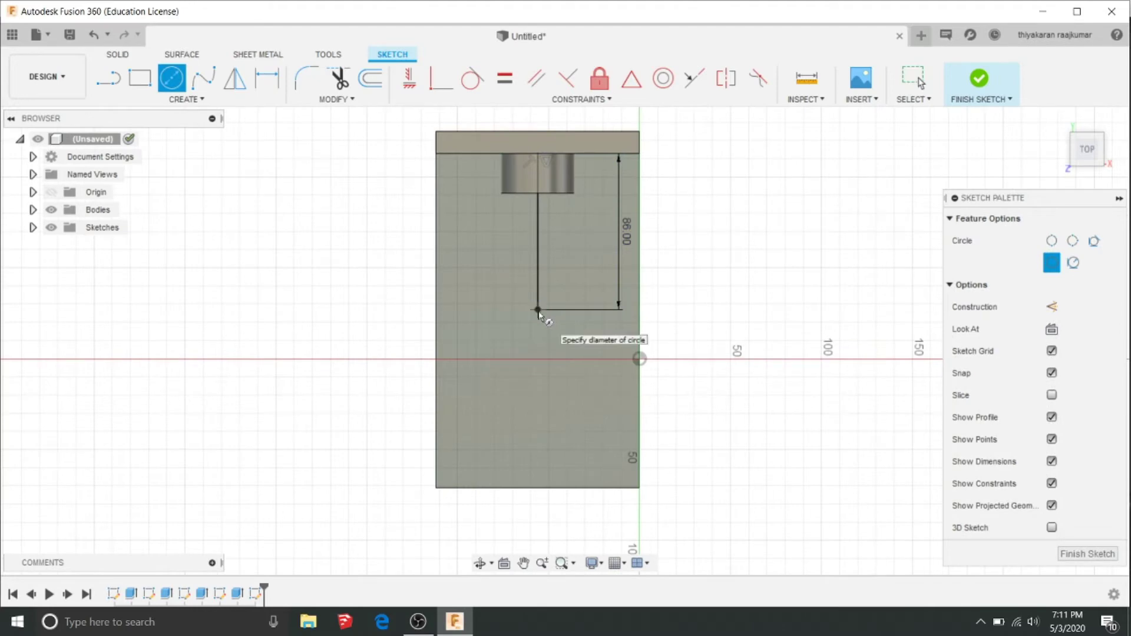
pyautogui.click(538, 310)
pyautogui.write('44')
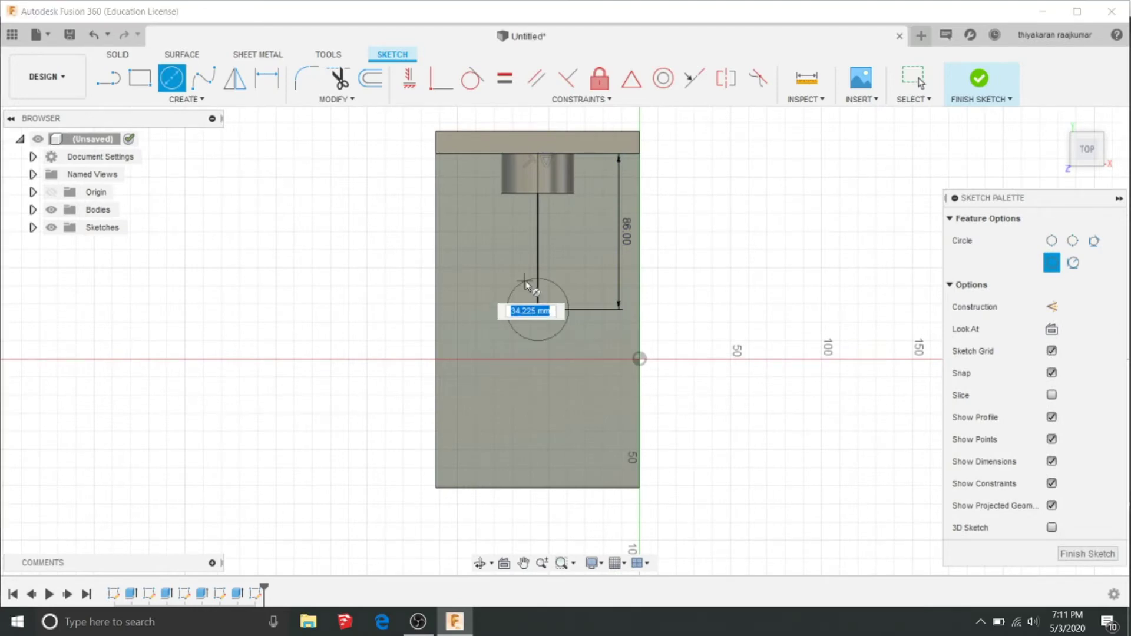
pyautogui.press('Return')
pyautogui.press('Escape')
pyautogui.press('c')
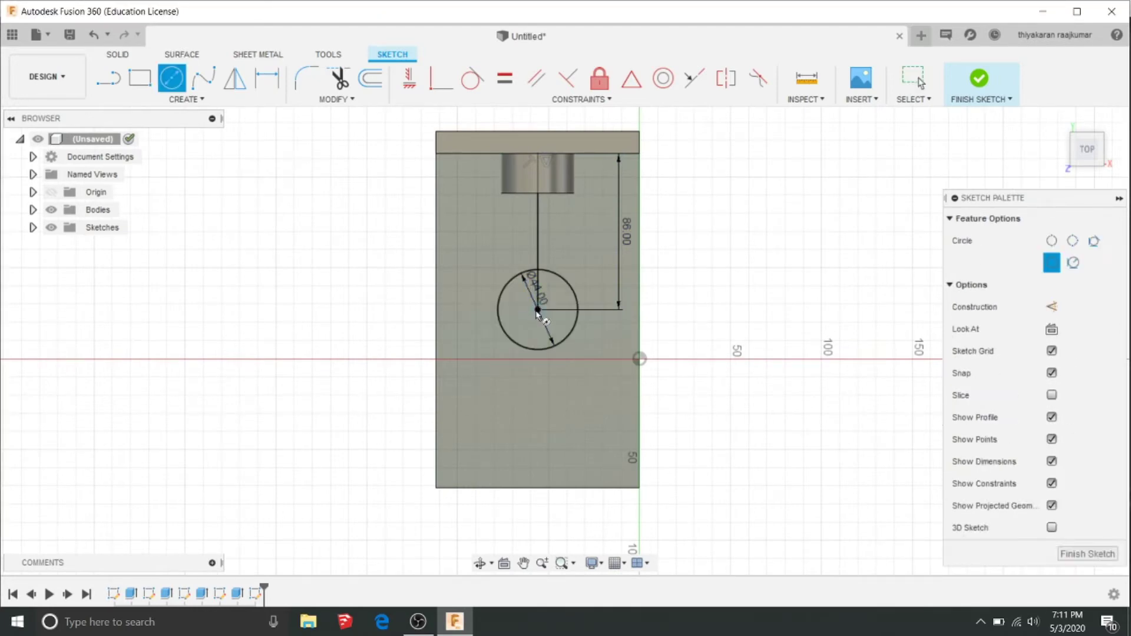
pyautogui.click(538, 310)
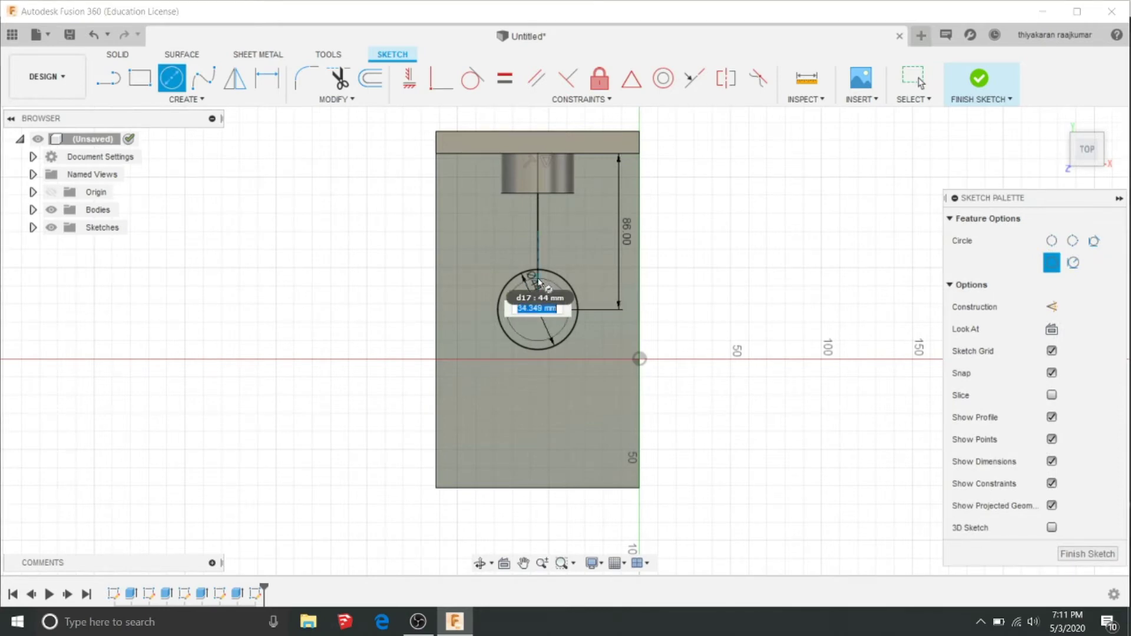
pyautogui.press('Return')
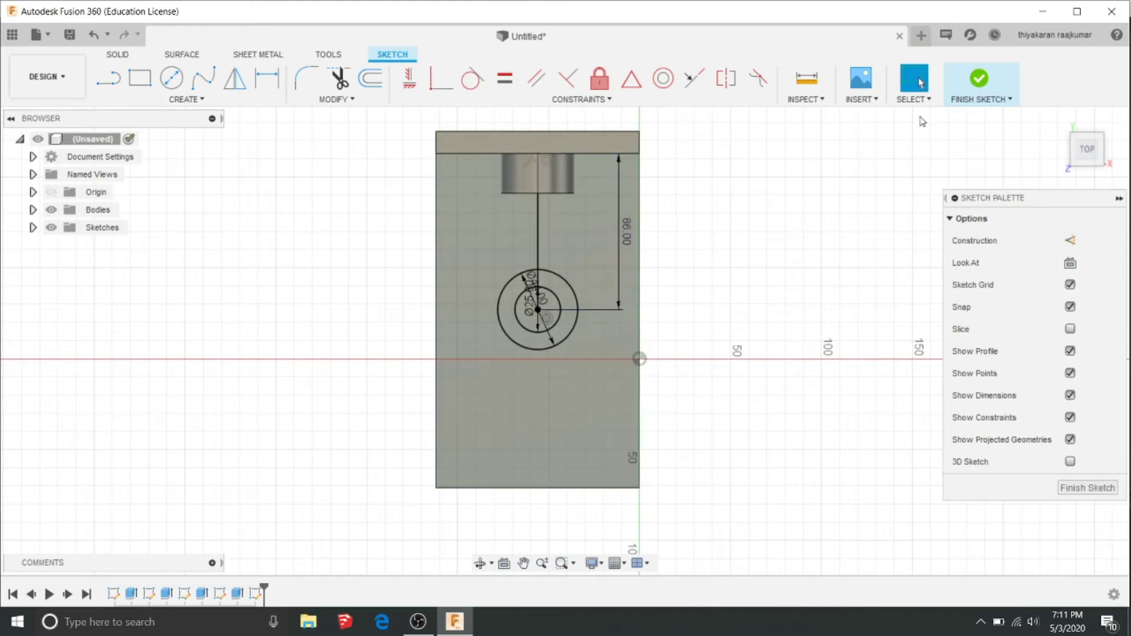
# Extrude the ring between the 44 and 25 mm circles into a raised boss.
pyautogui.click(980, 78)
pyautogui.click(575, 311)
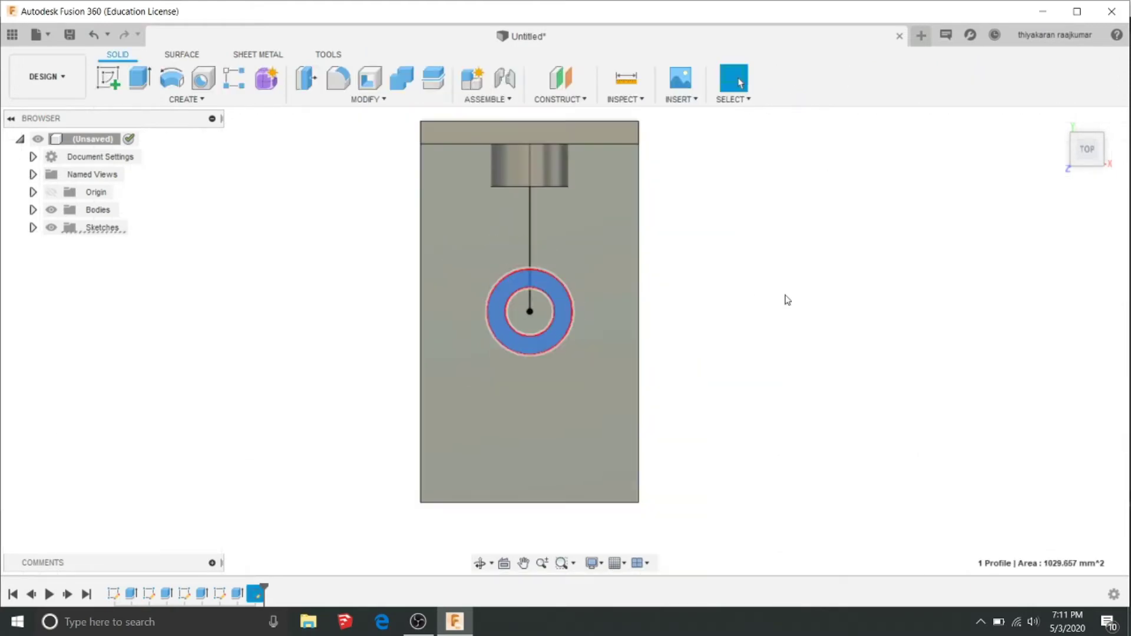
pyautogui.press('e')
pyautogui.press('Escape')
# Cut the inner circle -110 mm through the base plate to form the hole.
pyautogui.moveTo(796, 303)
pyautogui.keyDown('shift'); pyautogui.mouseDown(button='middle')
pyautogui.moveTo(667, 263)
pyautogui.moveTo(429, 288)
pyautogui.moveTo(557, 270)
pyautogui.moveTo(506, 383)
pyautogui.mouseUp(button='middle'); pyautogui.keyUp('shift')
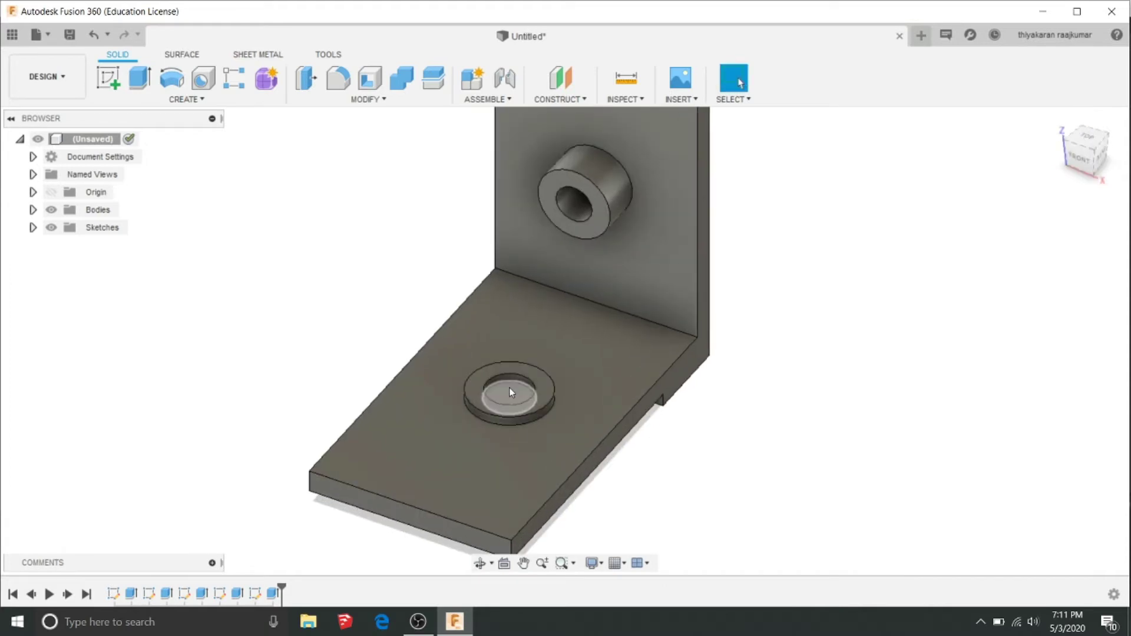
pyautogui.click(505, 386)
pyautogui.press('e')
pyautogui.moveTo(505, 378); pyautogui.dragTo(555, 478)
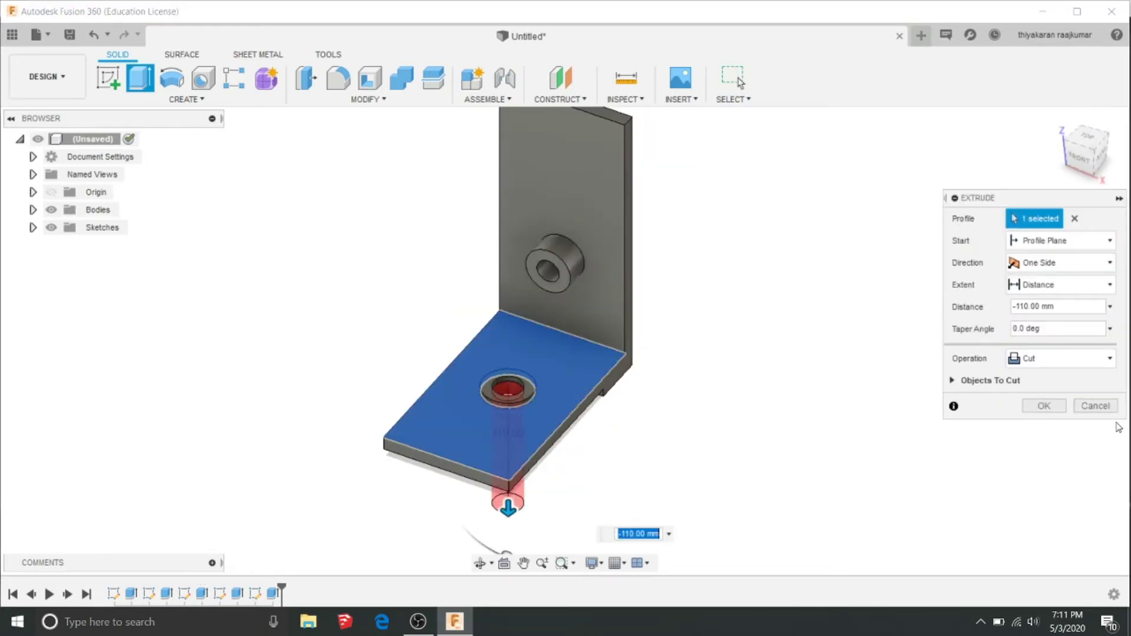
pyautogui.click(1044, 406)
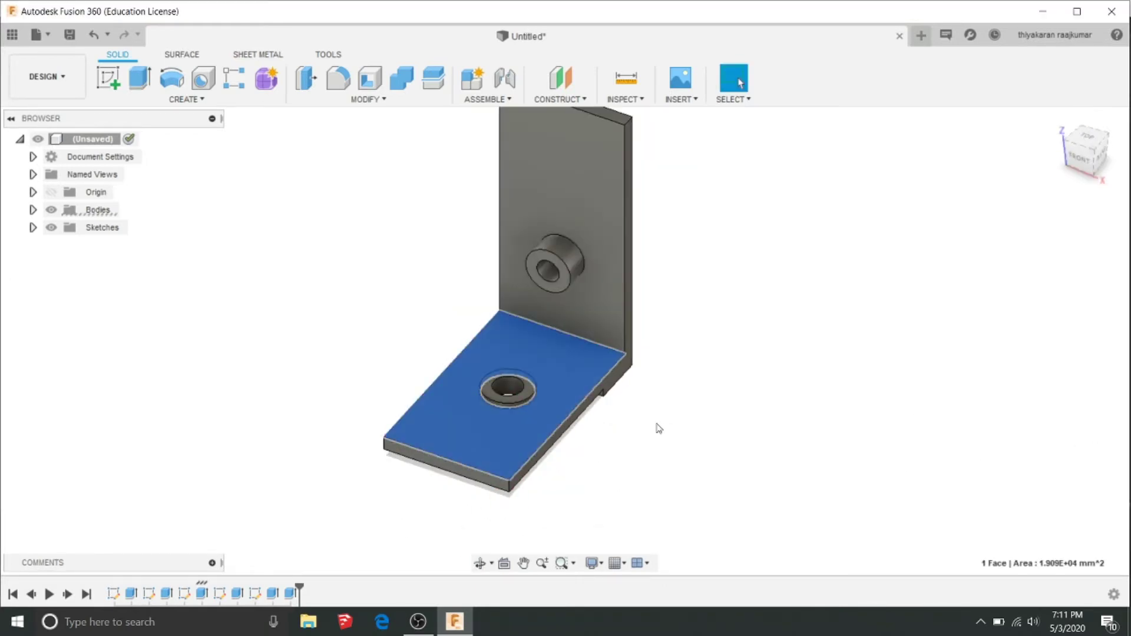
pyautogui.moveTo(610, 429)
pyautogui.keyDown('shift'); pyautogui.mouseDown(button='middle')
pyautogui.moveTo(619, 379)
pyautogui.moveTo(644, 384)
pyautogui.moveTo(646, 344)
pyautogui.mouseUp(button='middle'); pyautogui.keyUp('shift')
# On the base underside, sketch a 64 mm circle around the hole with tangent lines to both corners.
pyautogui.press('c')
pyautogui.click(558, 404)
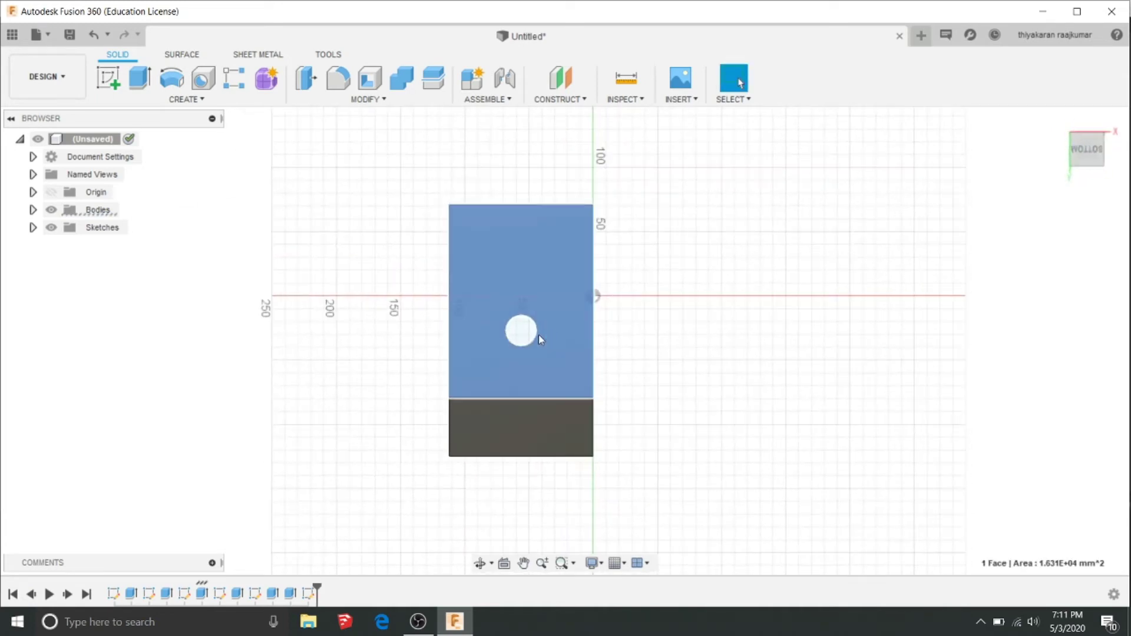
pyautogui.click(520, 332)
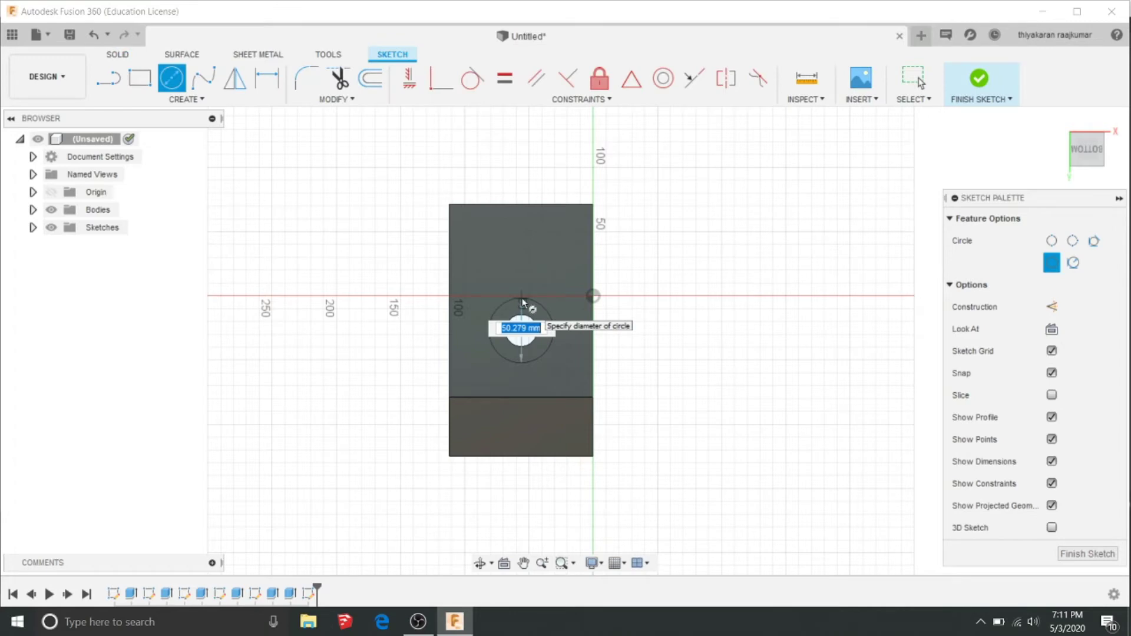
pyautogui.press('Return')
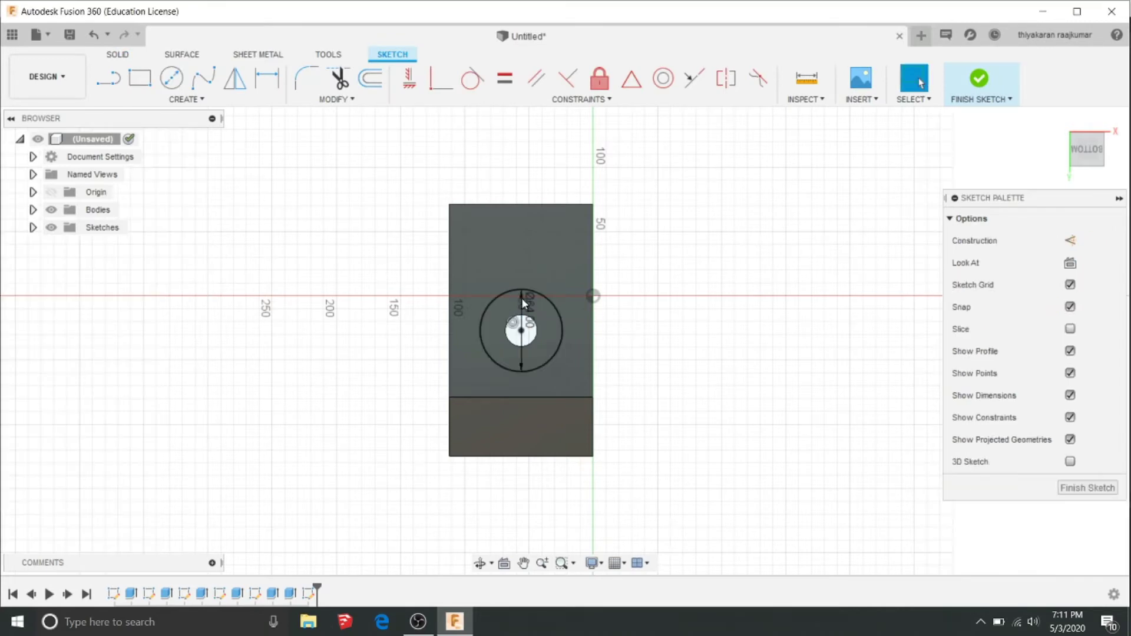
pyautogui.press('l')
pyautogui.click(451, 398)
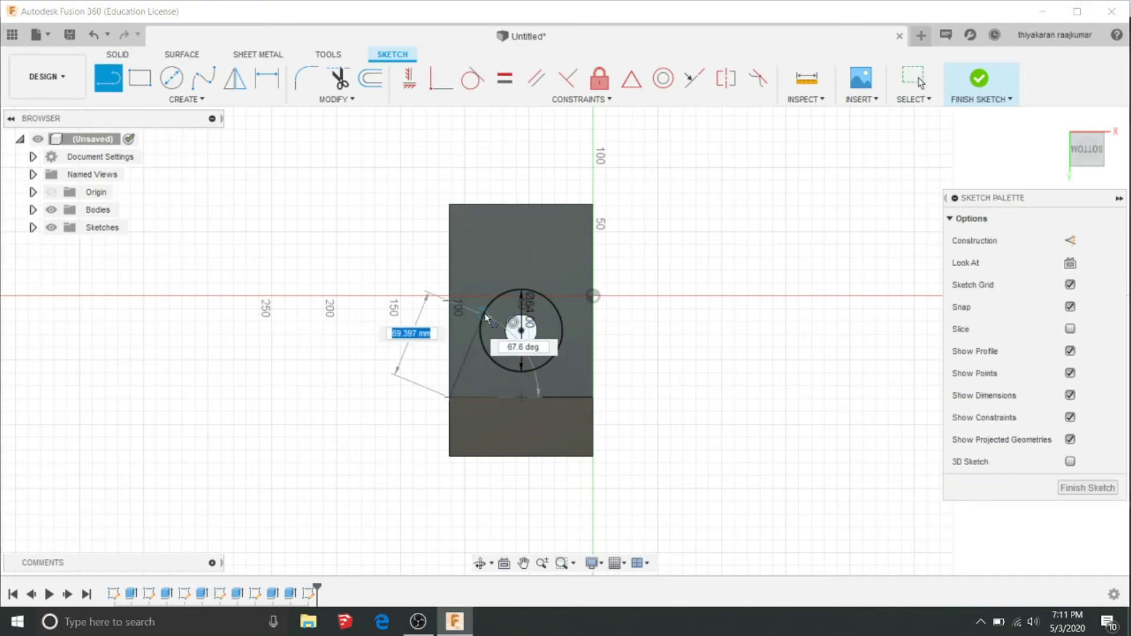
pyautogui.click(480, 323)
pyautogui.click(593, 398)
pyautogui.click(562, 323)
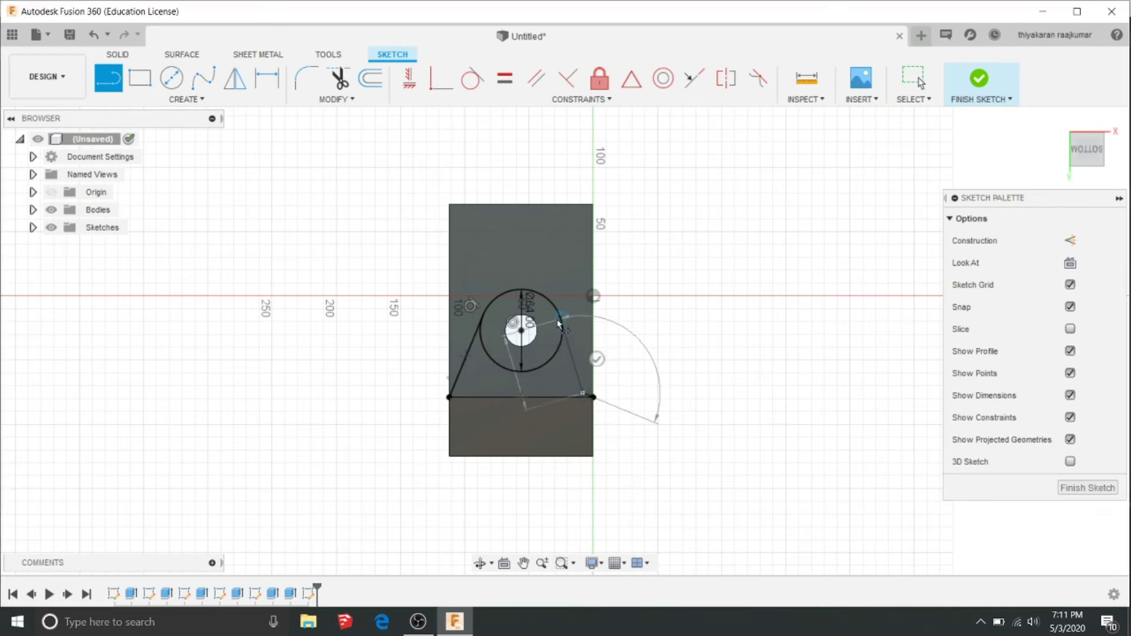
pyautogui.click(979, 78)
# Cut the region outside the tab outline -12 mm, then undo the cut.
pyautogui.click(513, 357)
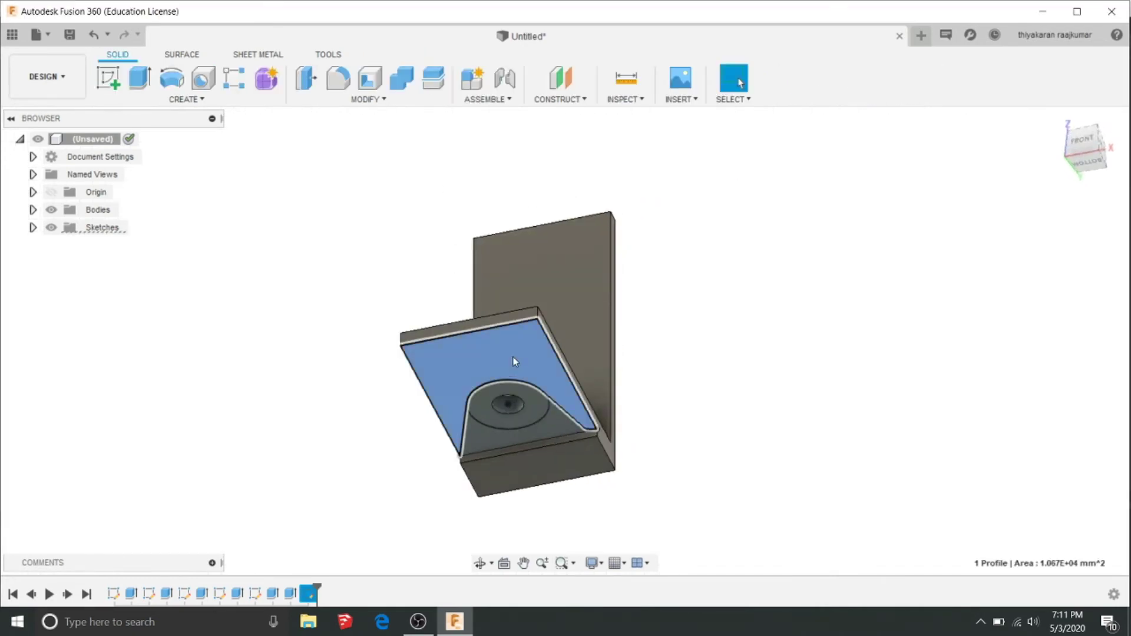
pyautogui.write('e')
pyautogui.write('-12')
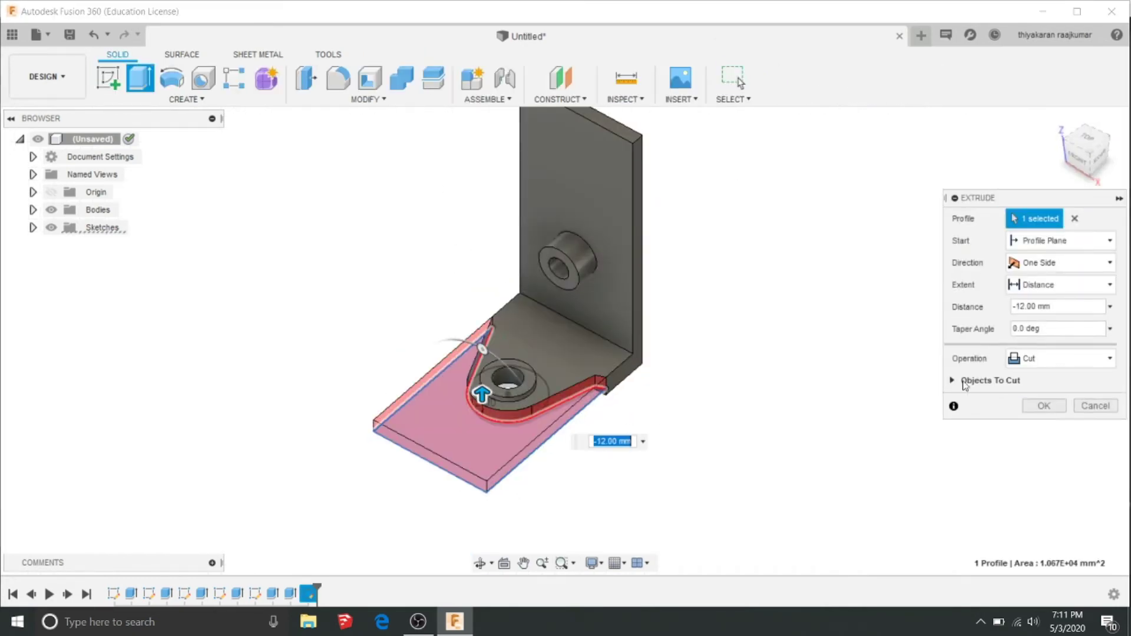
pyautogui.click(1043, 407)
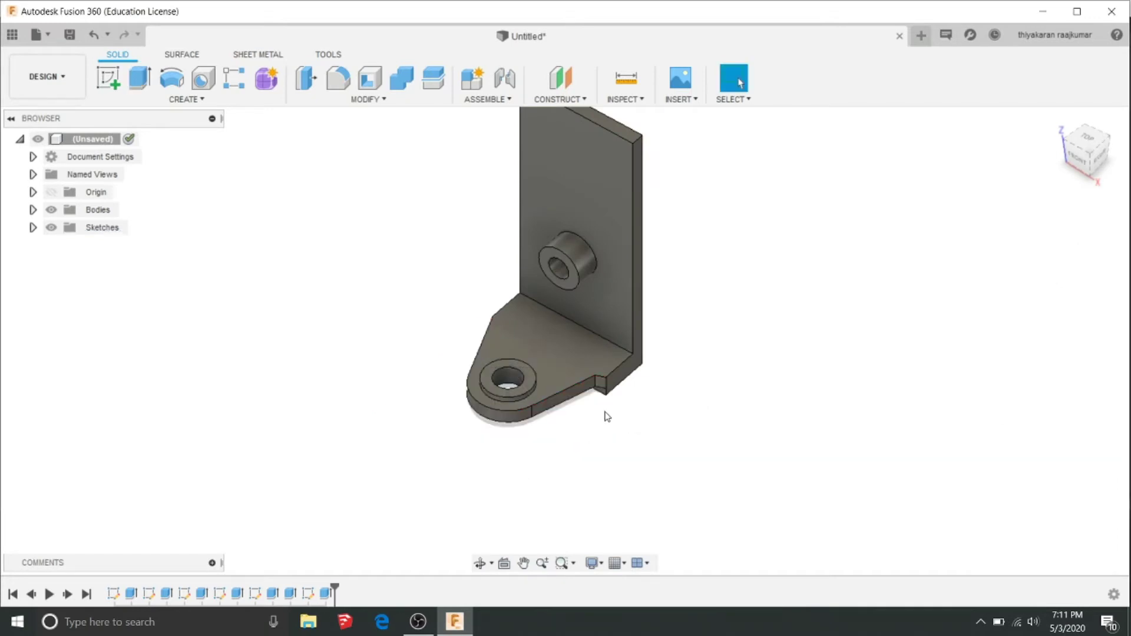
pyautogui.hotkey('ctrl', 'z')
pyautogui.hotkey('ctrl', 'z')
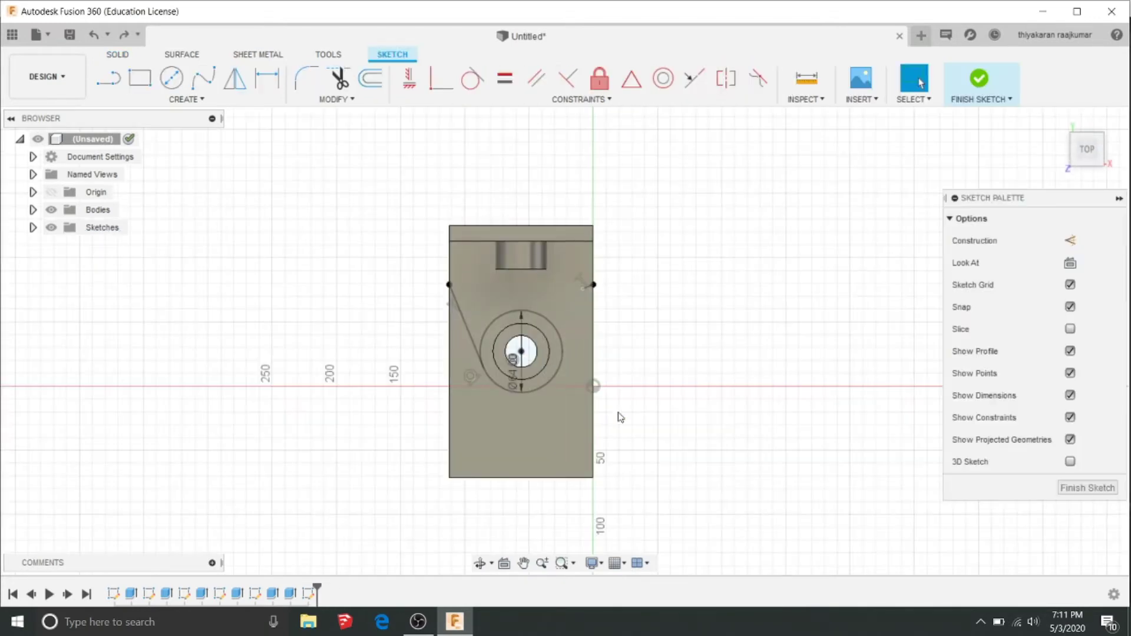
# Add a closing line to the underside tab sketch and finish it.
pyautogui.keyDown('shift'); pyautogui.moveTo(617, 420); pyautogui.dragTo(639, 361, button='middle'); pyautogui.keyUp('shift')
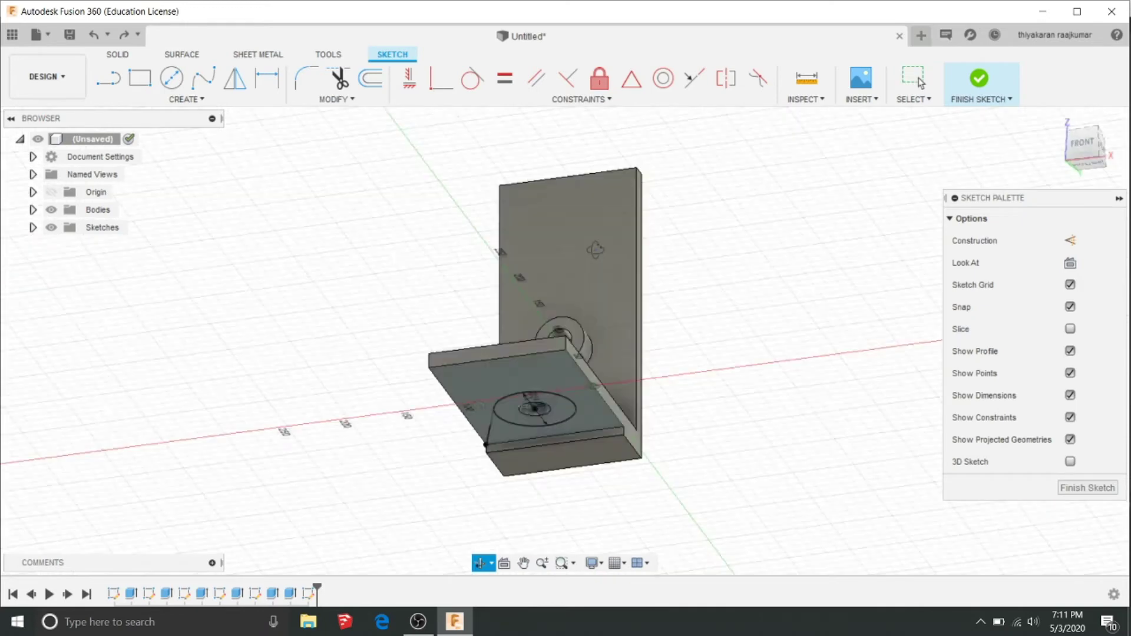
pyautogui.press('l')
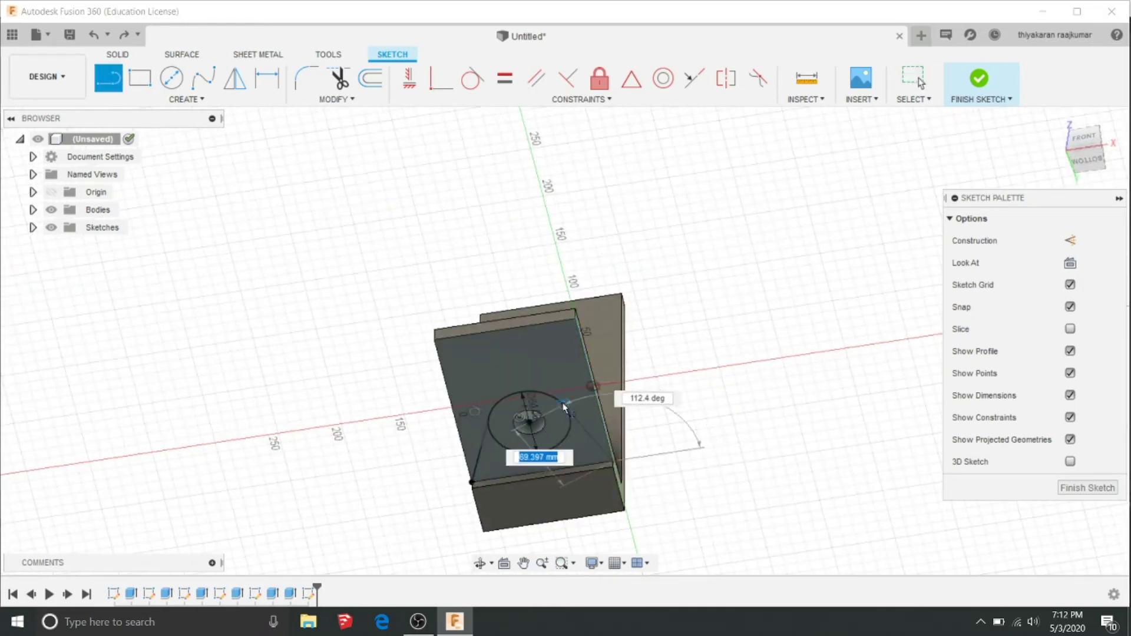
pyautogui.click(615, 462)
pyautogui.click(989, 92)
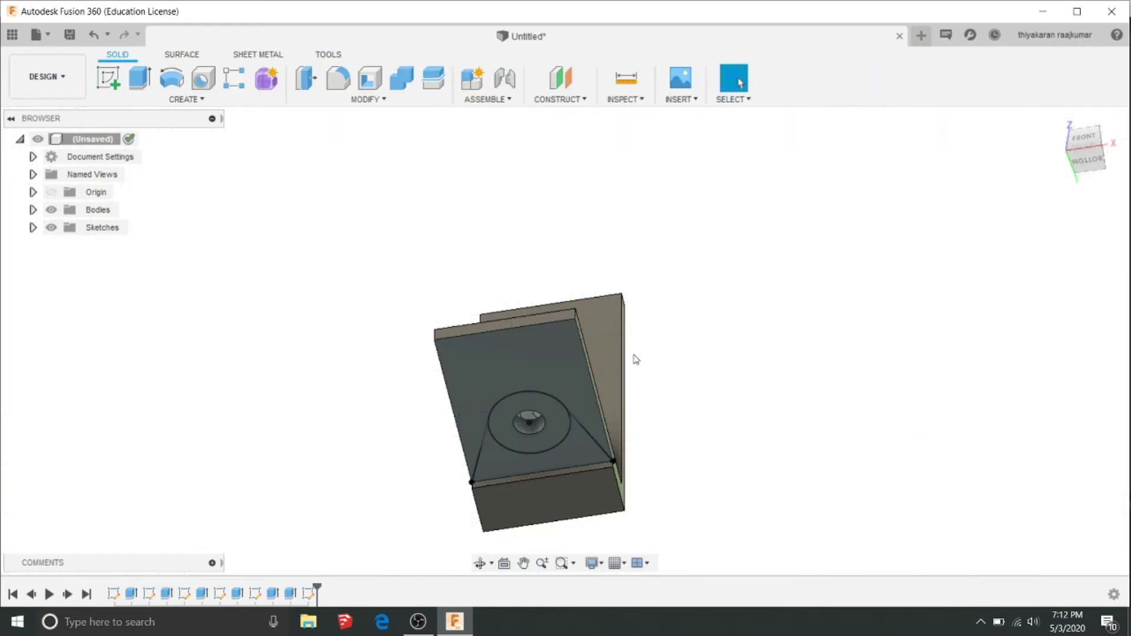
# Cut the outer region -12 mm to leave a rounded, tapered lug around the hole.
pyautogui.click(522, 366)
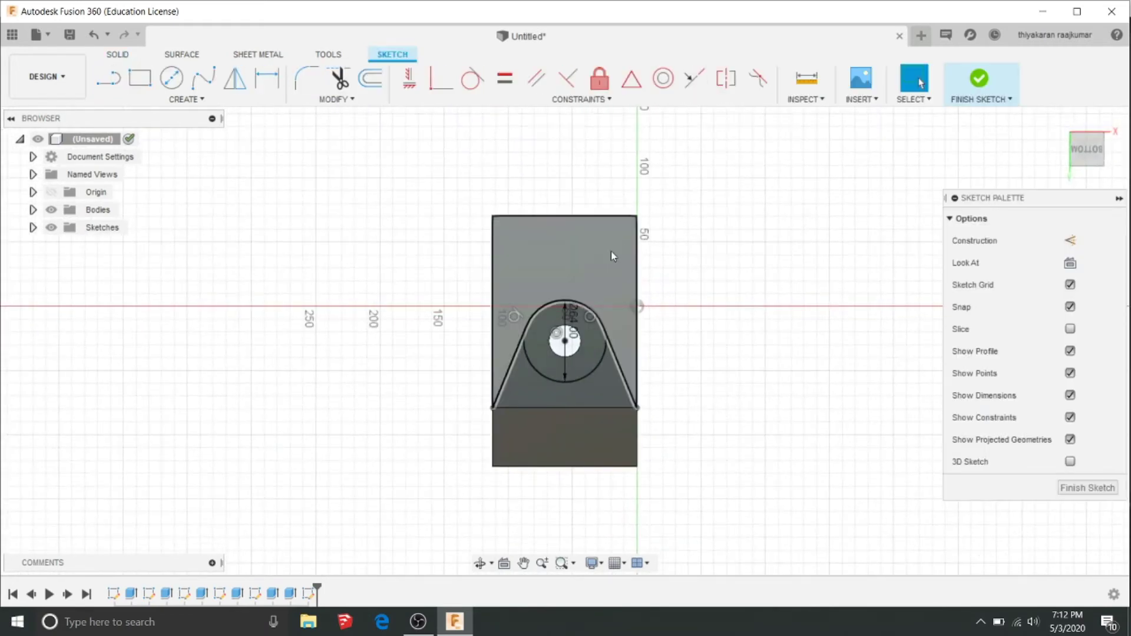
pyautogui.press('e')
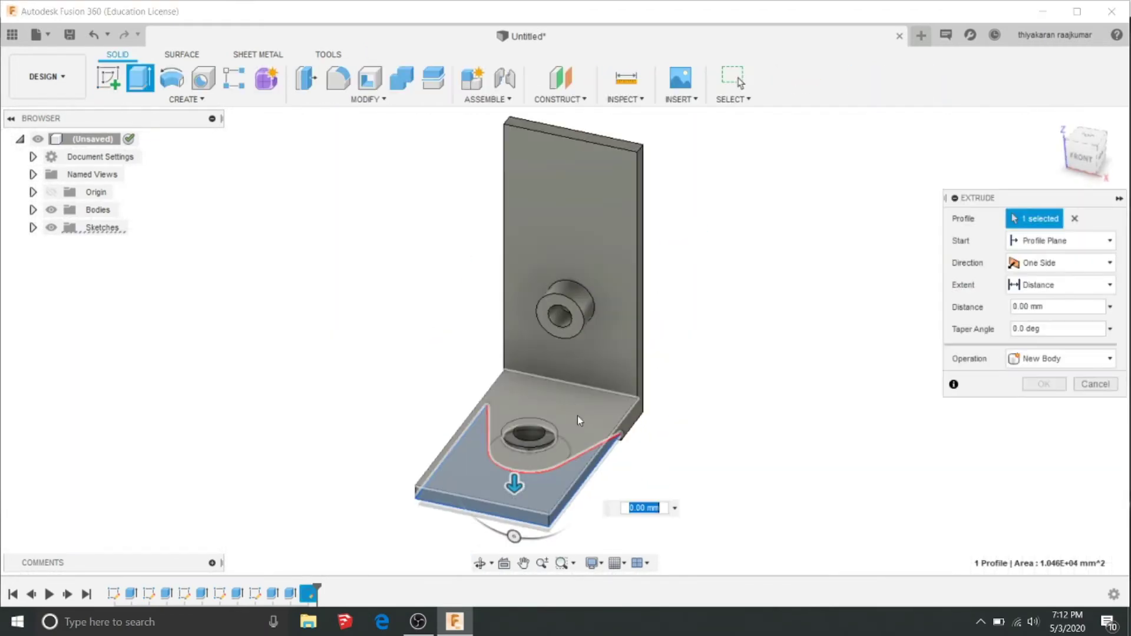
pyautogui.write('-12')
pyautogui.click(1042, 407)
pyautogui.moveTo(833, 424)
pyautogui.keyDown('shift'); pyautogui.mouseDown(button='middle')
pyautogui.moveTo(705, 419)
pyautogui.moveTo(635, 390)
pyautogui.mouseUp(button='middle'); pyautogui.keyUp('shift')
# Sketch two lines from the web's bottom corners up to the boss circle.
pyautogui.click(635, 390)
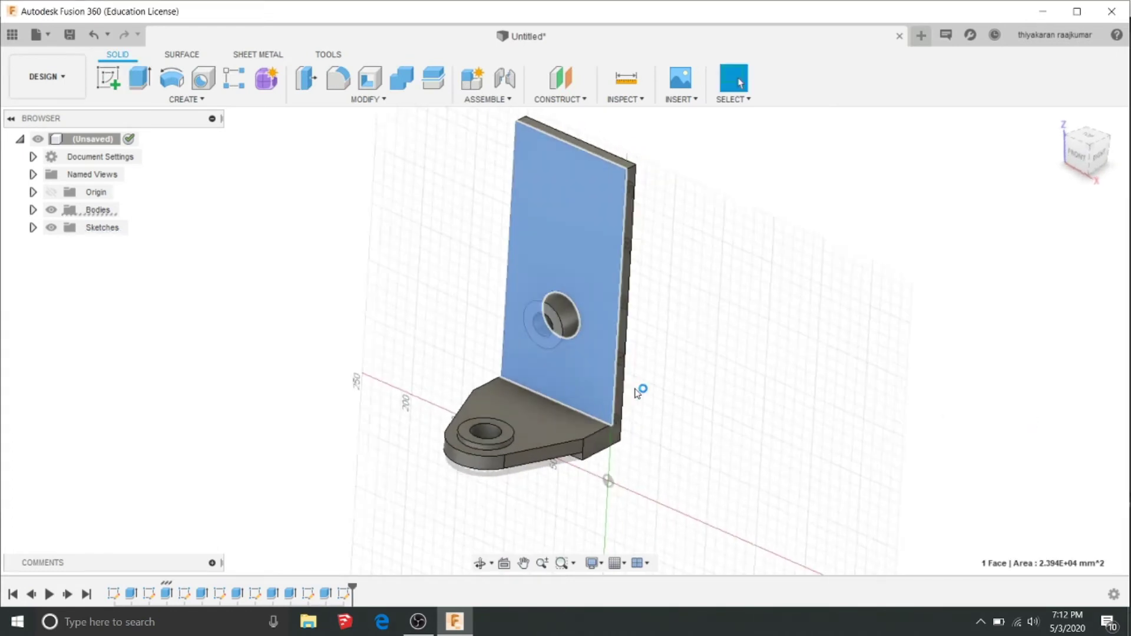
pyautogui.click(437, 376)
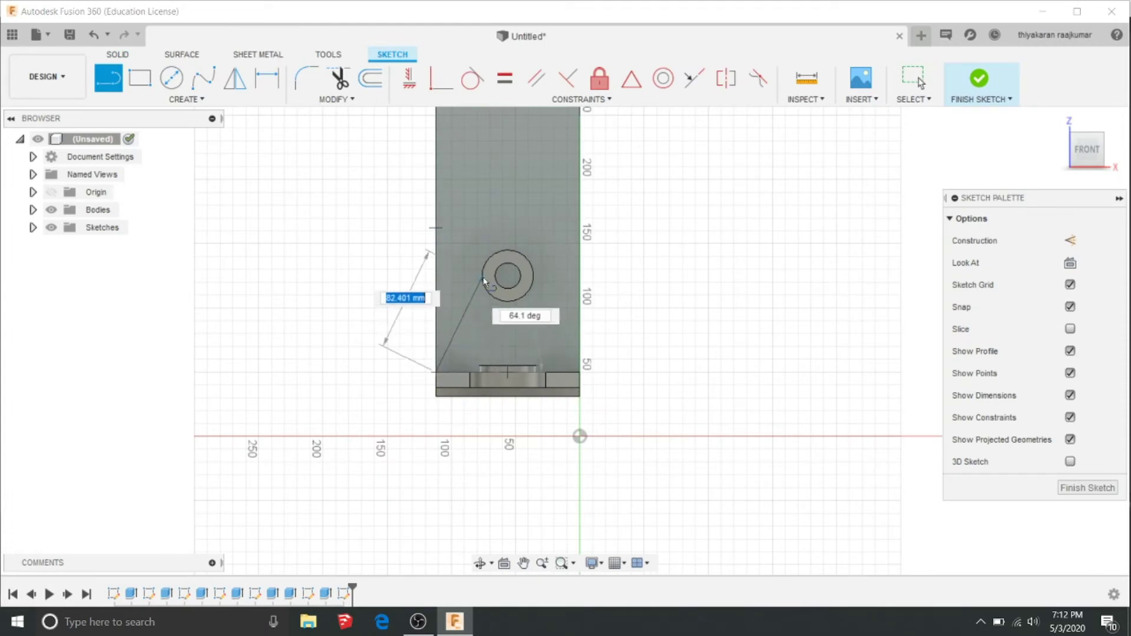
pyautogui.click(579, 373)
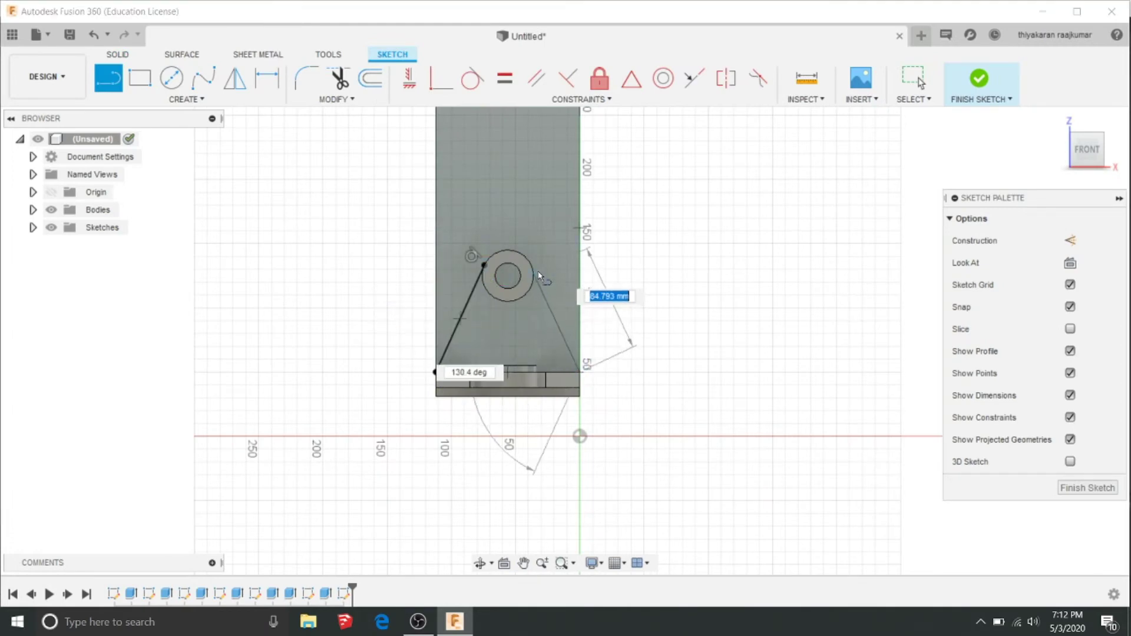
pyautogui.click(533, 266)
pyautogui.click(981, 80)
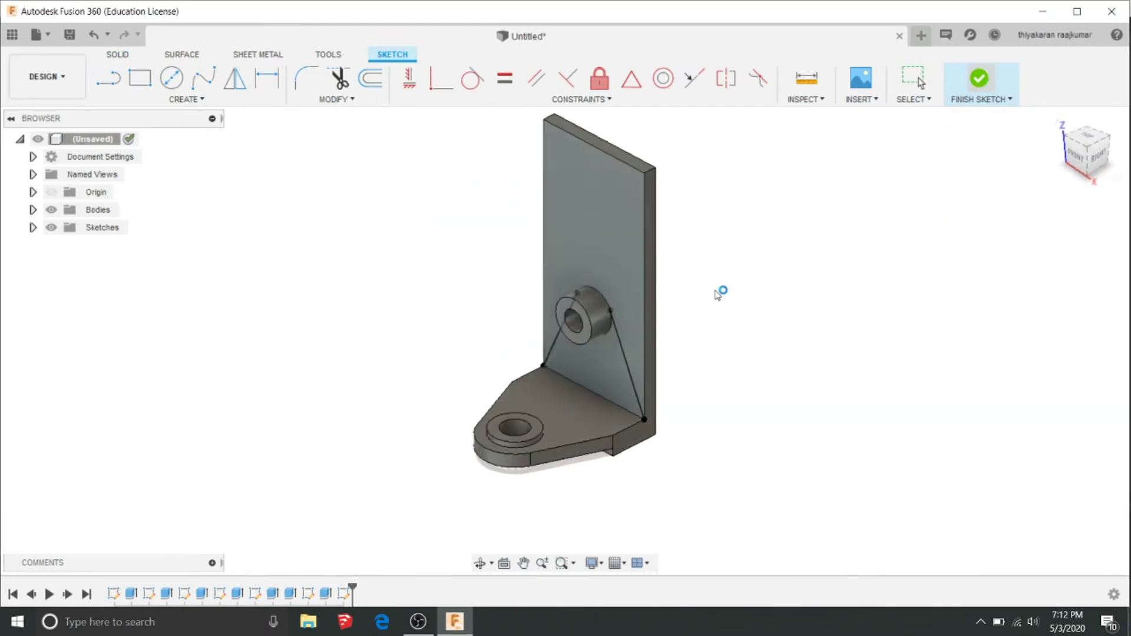
# Cut the web region outside the triangle away with a -120 mm extrusion.
pyautogui.click(628, 278)
pyautogui.press('e')
pyautogui.moveTo(594, 274); pyautogui.dragTo(903, 366)
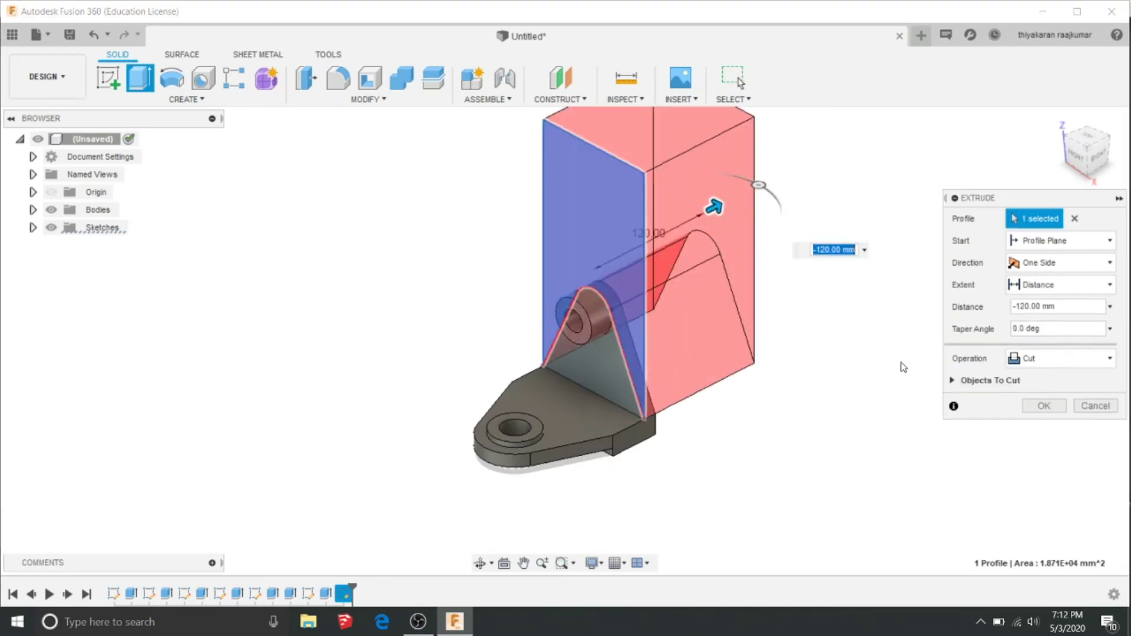
pyautogui.click(1045, 409)
pyautogui.click(620, 388)
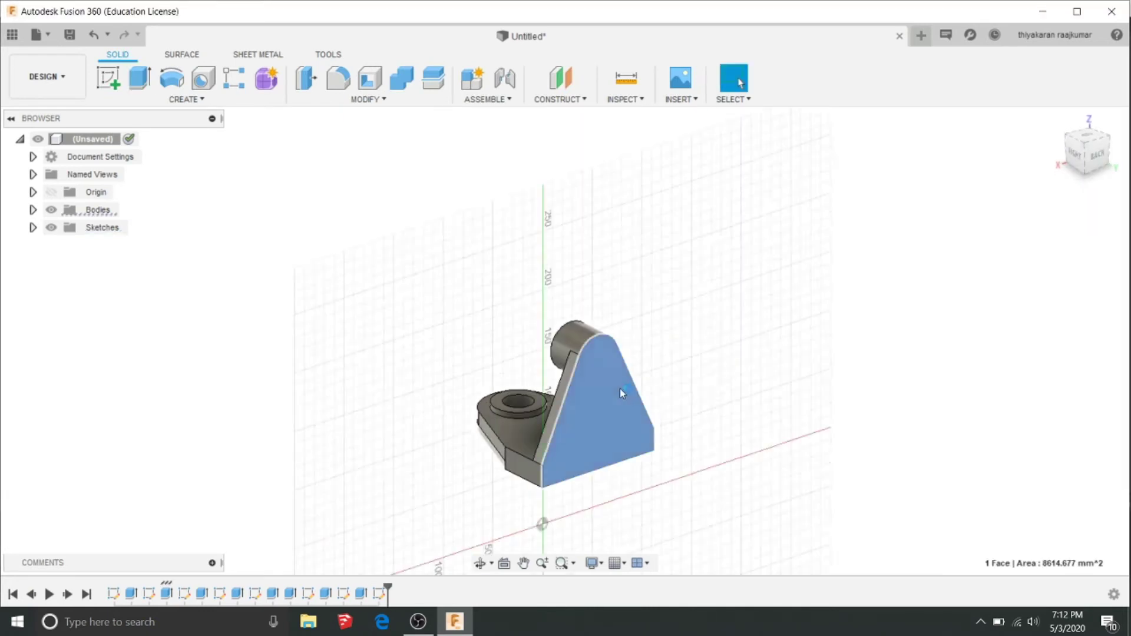
# Sketch a circle at the web's arc centre matching the rounded top, and extrude it outward as a boss.
pyautogui.press('c')
pyautogui.click(538, 301)
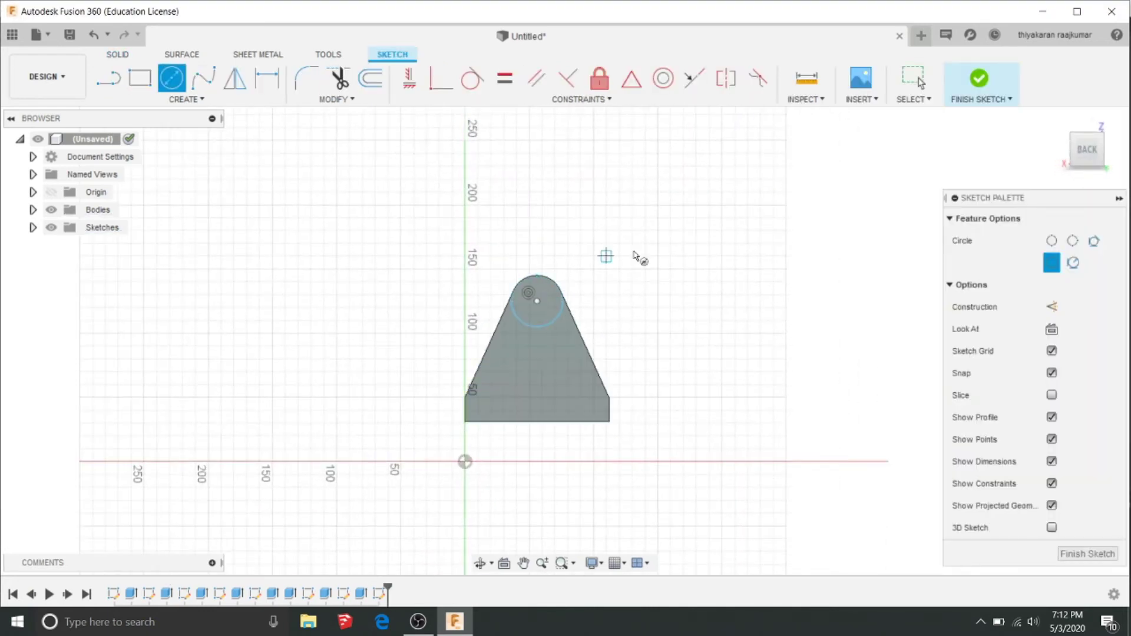
pyautogui.click(979, 86)
pyautogui.click(604, 348)
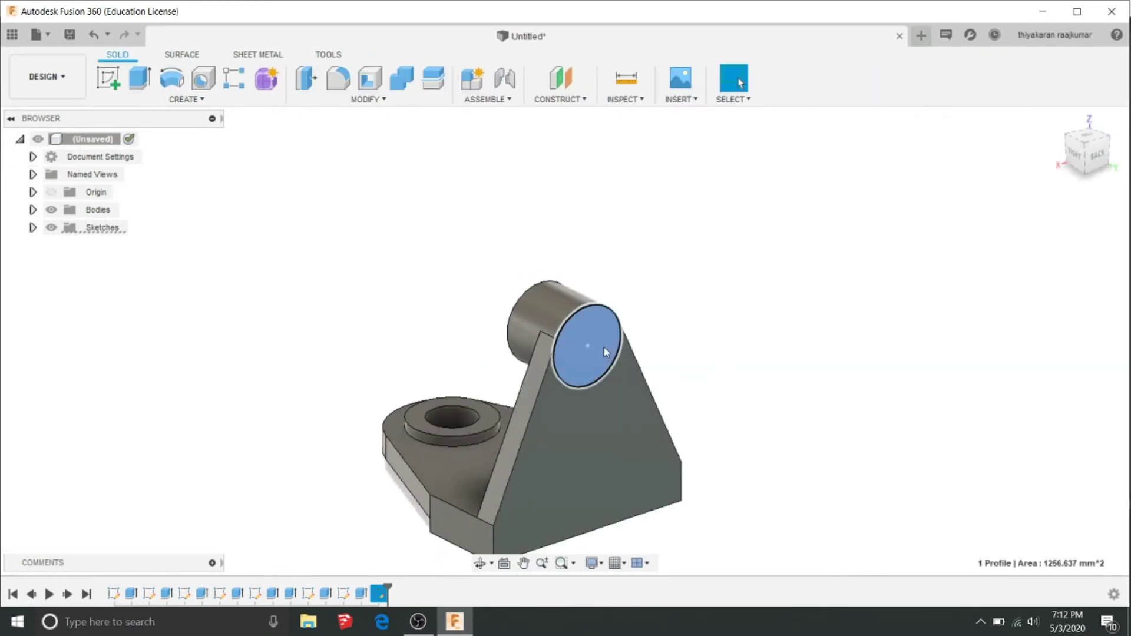
pyautogui.write('e5')
pyautogui.press('Return')
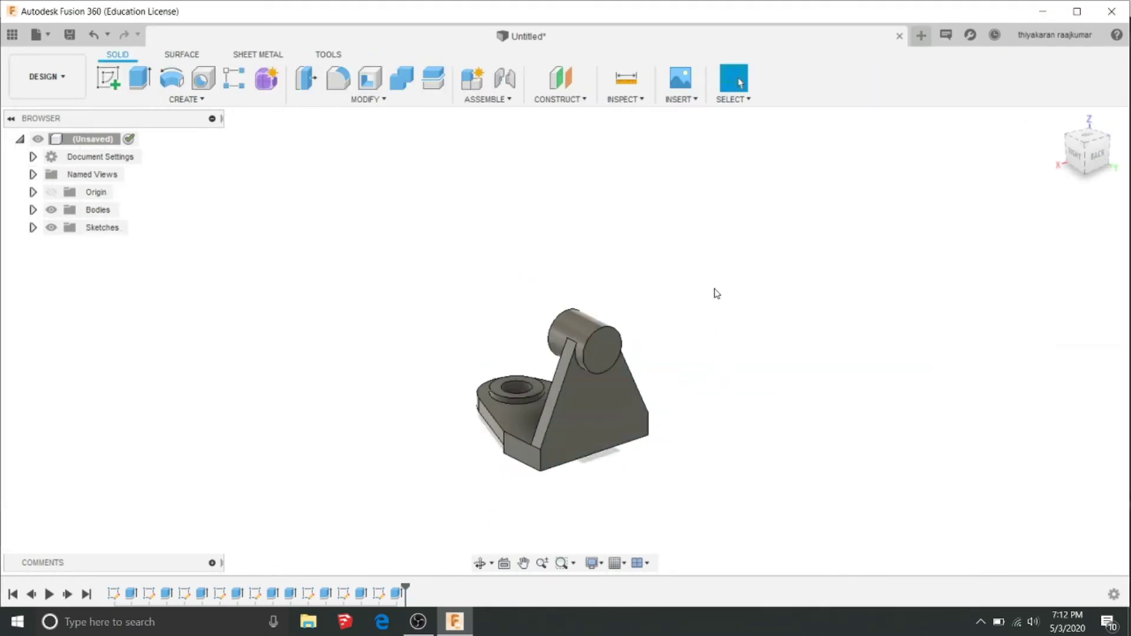
# Orbit to the underside and begin a circle sketch on the base's underside.
pyautogui.moveTo(717, 293)
pyautogui.keyDown('shift'); pyautogui.mouseDown(button='middle')
pyautogui.moveTo(763, 285)
pyautogui.moveTo(559, 391)
pyautogui.mouseUp(button='middle'); pyautogui.keyUp('shift')
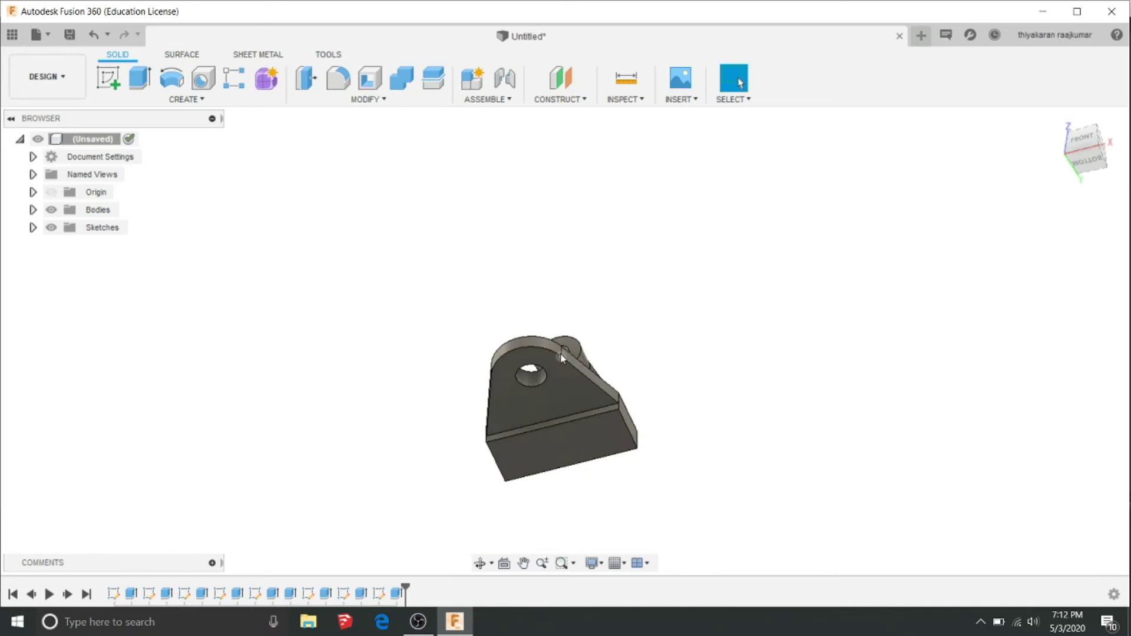
pyautogui.press('c')
pyautogui.click(558, 389)
# Draw a 44 mm circle around the base hole and extrude the ring into an underside boss.
pyautogui.click(545, 319)
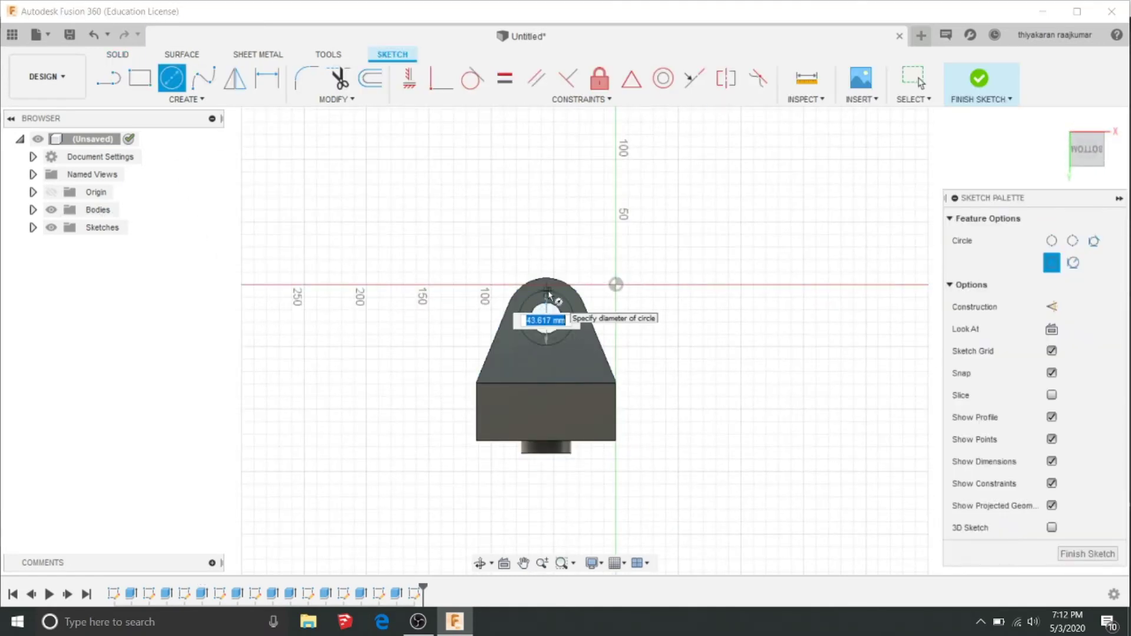
pyautogui.press('Return')
pyautogui.press('Escape')
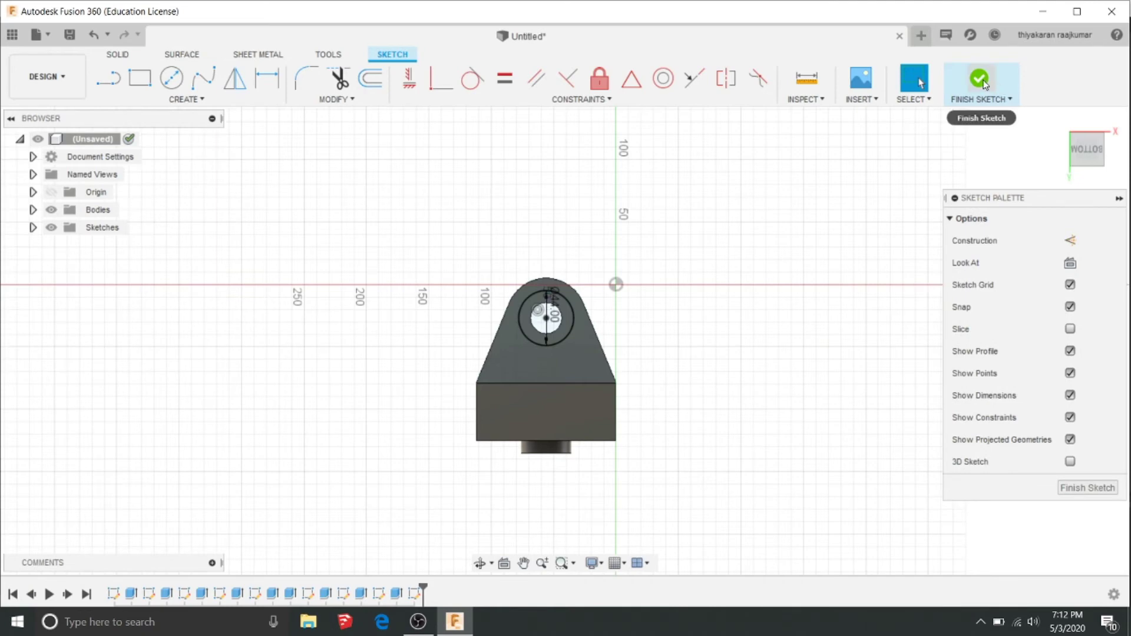
pyautogui.click(979, 78)
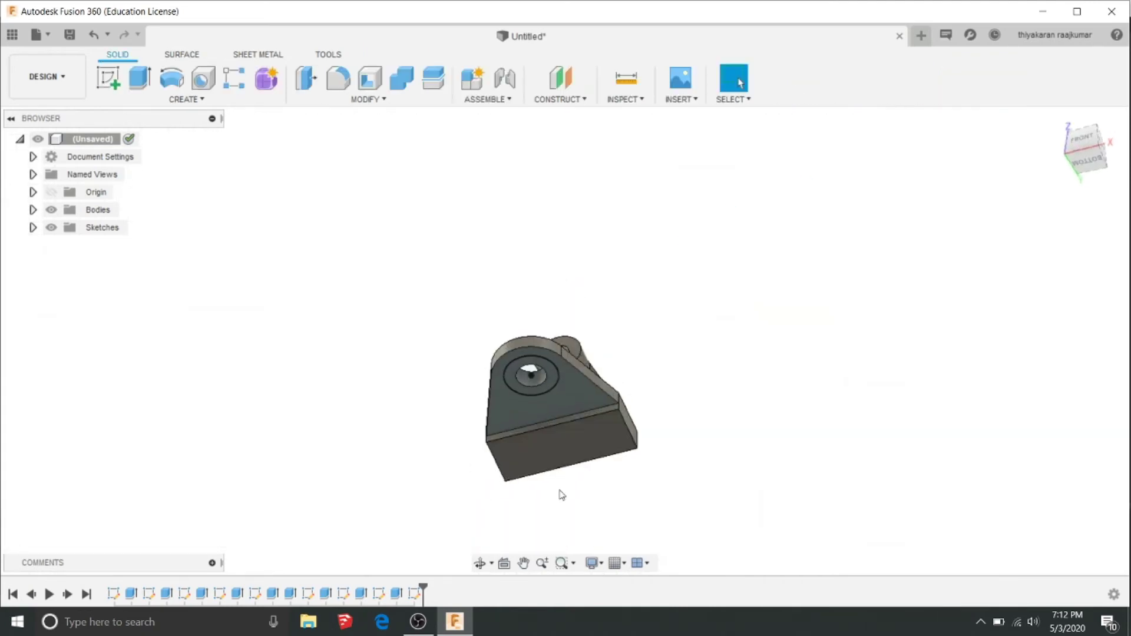
pyautogui.scroll(3, 553, 490)
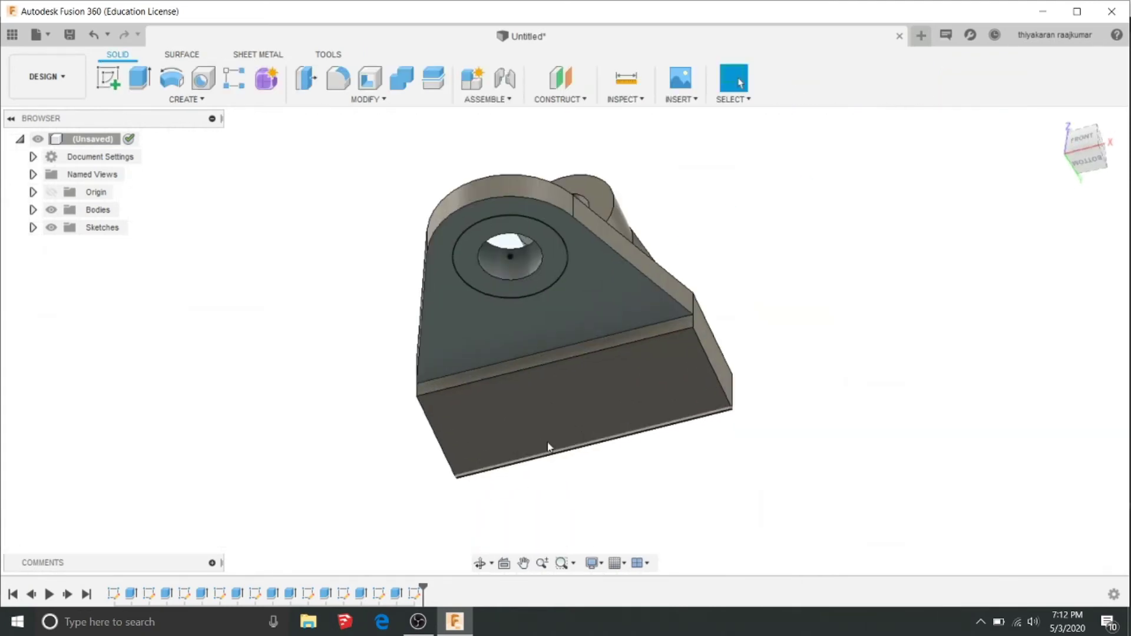
pyautogui.click(550, 266)
pyautogui.press('e')
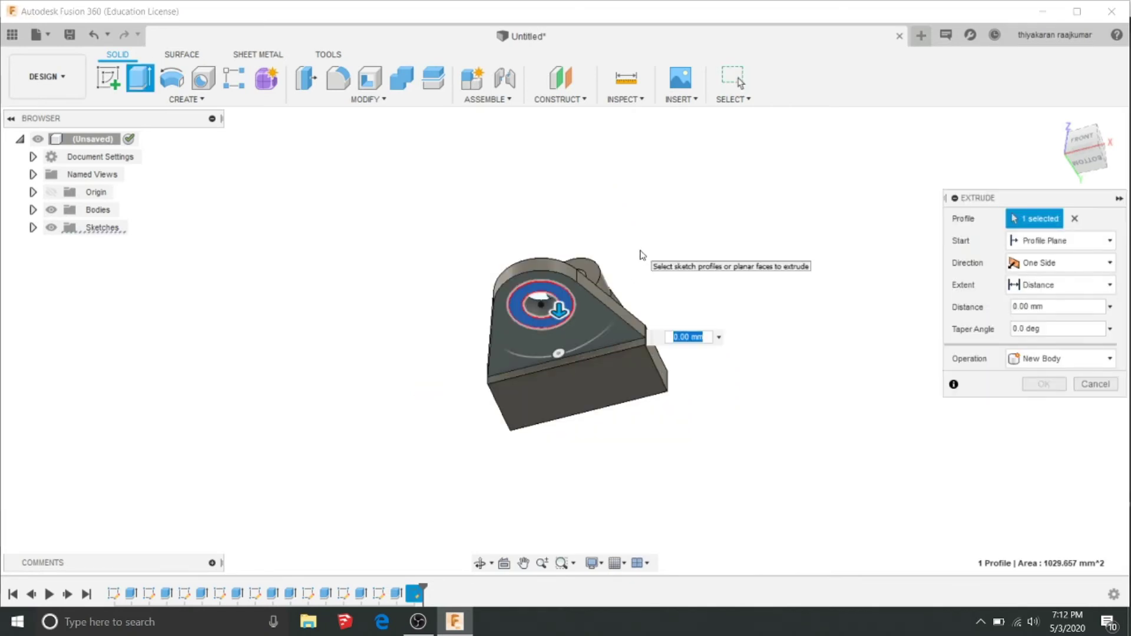
pyautogui.press('Escape')
# Cut the top boss's inner circle -130 mm to bore a hole through it.
pyautogui.moveTo(639, 253)
pyautogui.keyDown('shift'); pyautogui.mouseDown(button='middle')
pyautogui.moveTo(488, 357)
pyautogui.moveTo(555, 241)
pyautogui.mouseUp(button='middle'); pyautogui.keyUp('shift')
pyautogui.scroll(3, 568, 231)
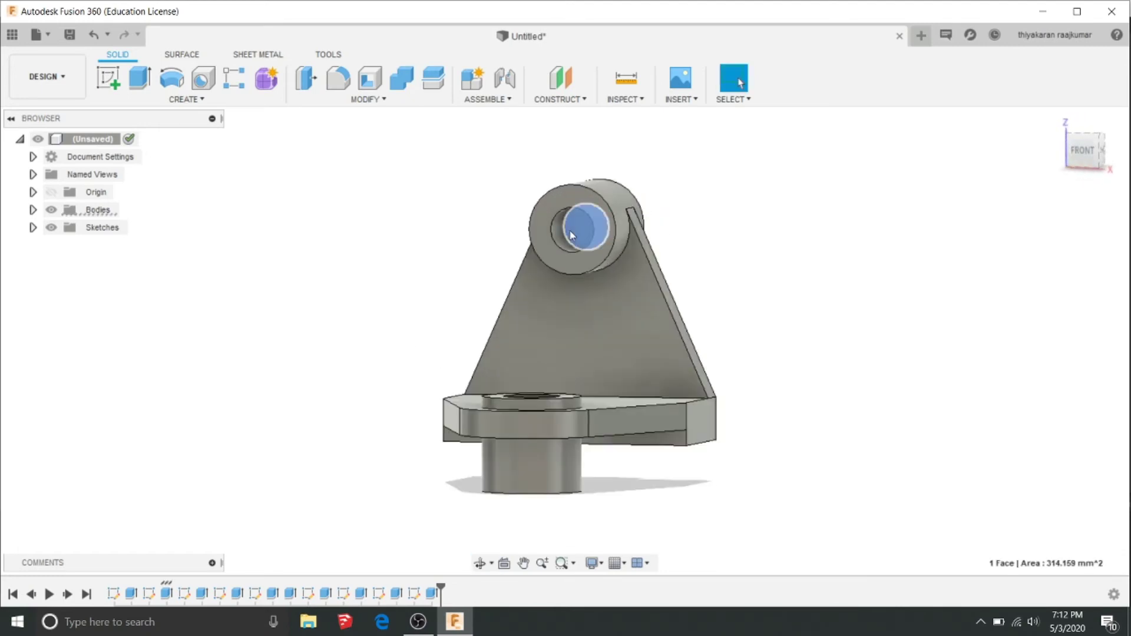
pyautogui.scroll(-3, 570, 235)
pyautogui.press('e')
pyautogui.moveTo(581, 226); pyautogui.dragTo(631, 217)
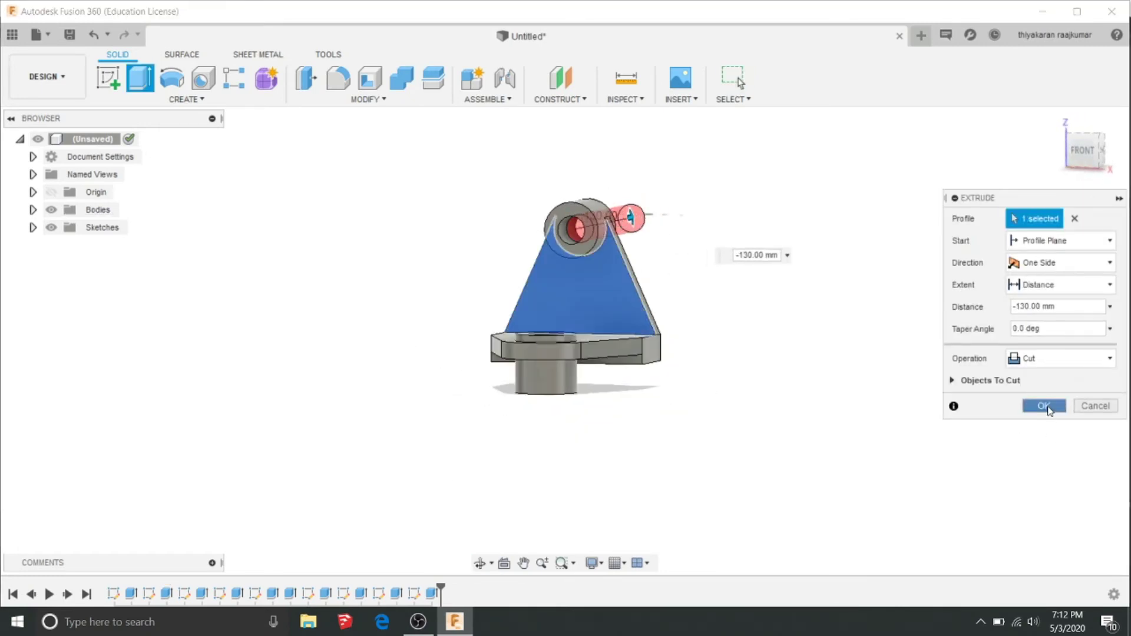
pyautogui.click(1048, 409)
pyautogui.moveTo(1048, 409)
pyautogui.keyDown('shift'); pyautogui.mouseDown(button='middle')
pyautogui.moveTo(811, 366)
pyautogui.moveTo(780, 435)
pyautogui.moveTo(896, 424)
pyautogui.moveTo(664, 342)
pyautogui.mouseUp(button='middle'); pyautogui.keyUp('shift')
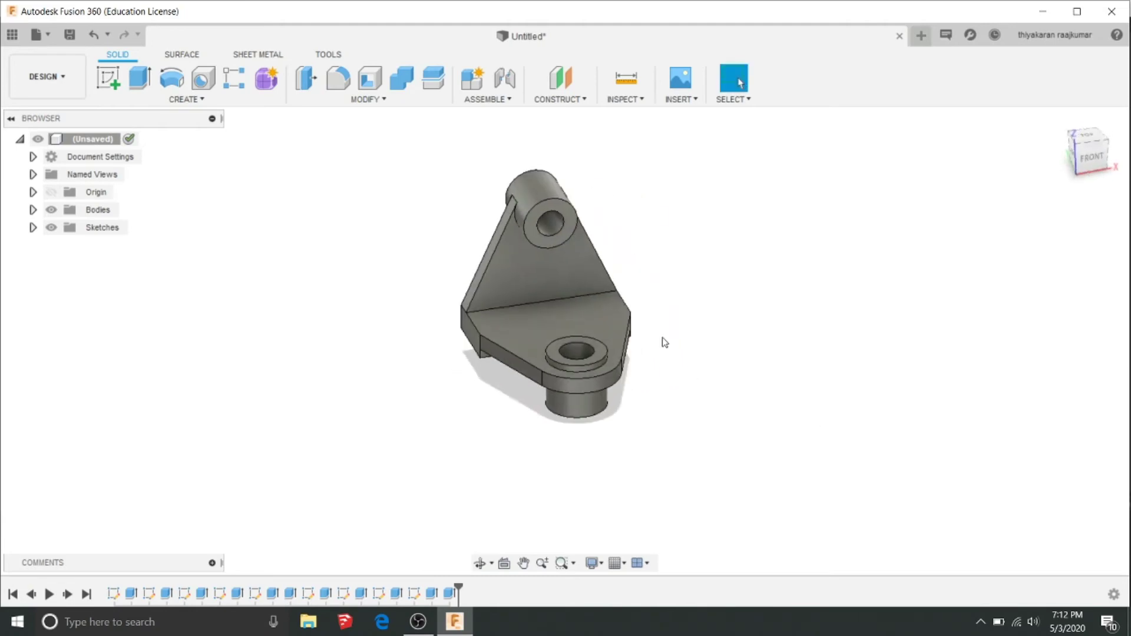
# Start a sketch on the base face and draw a vertical centreline from the back edge to the hole ring.
pyautogui.click(589, 330)
pyautogui.keyDown('shift'); pyautogui.moveTo(589, 330); pyautogui.dragTo(595, 309, button='middle'); pyautogui.keyUp('shift')
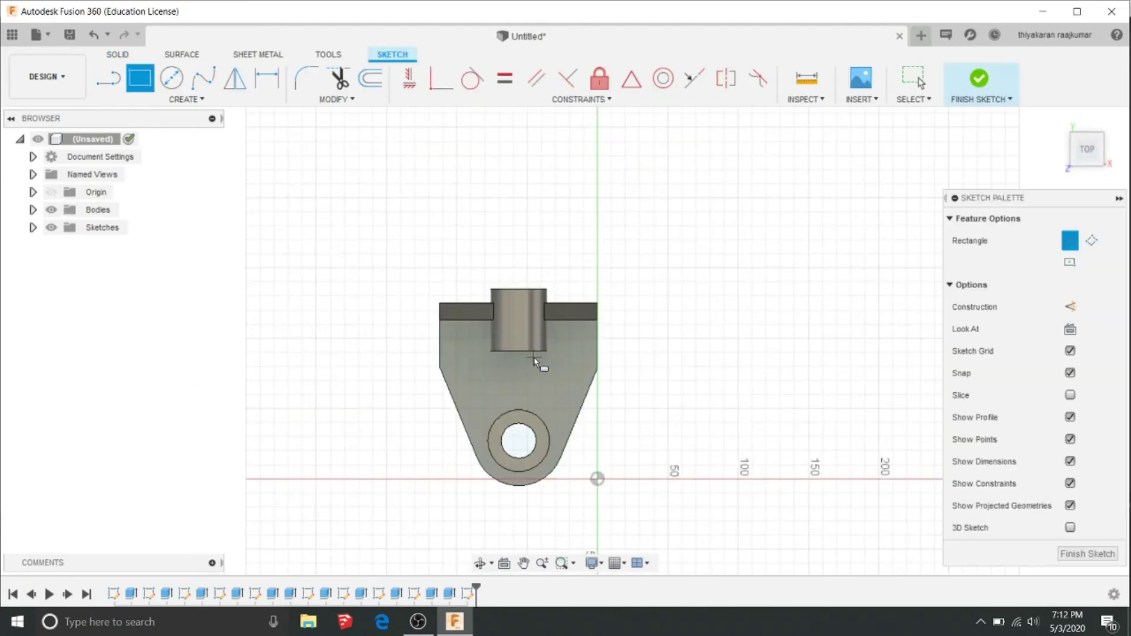
pyautogui.click(518, 321)
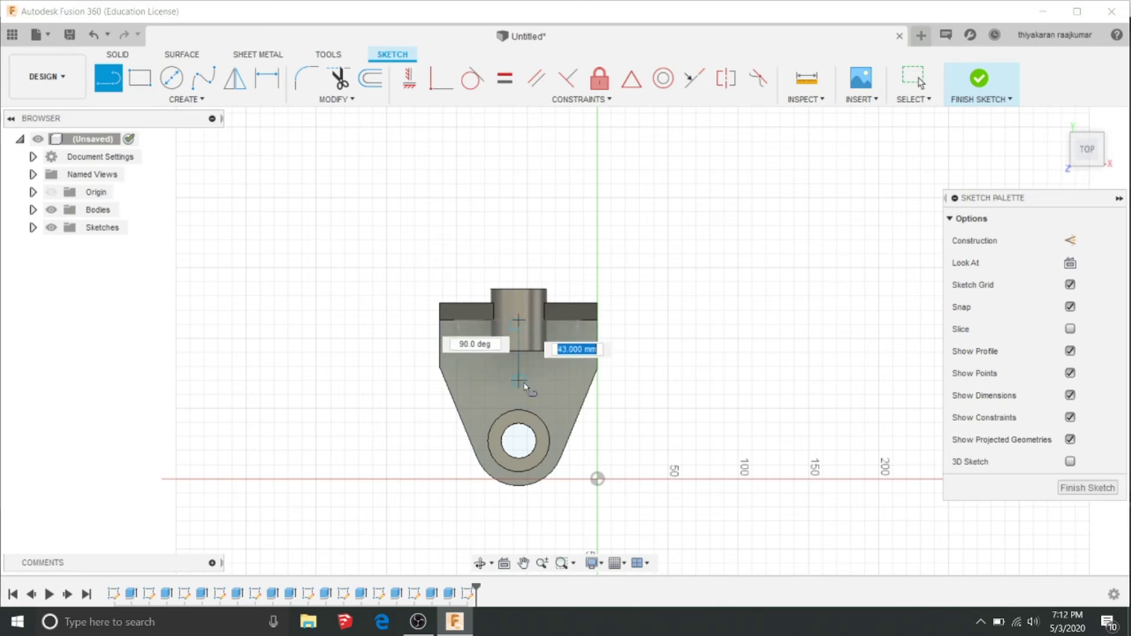
pyautogui.scroll(3, 519, 423)
pyautogui.click(518, 425)
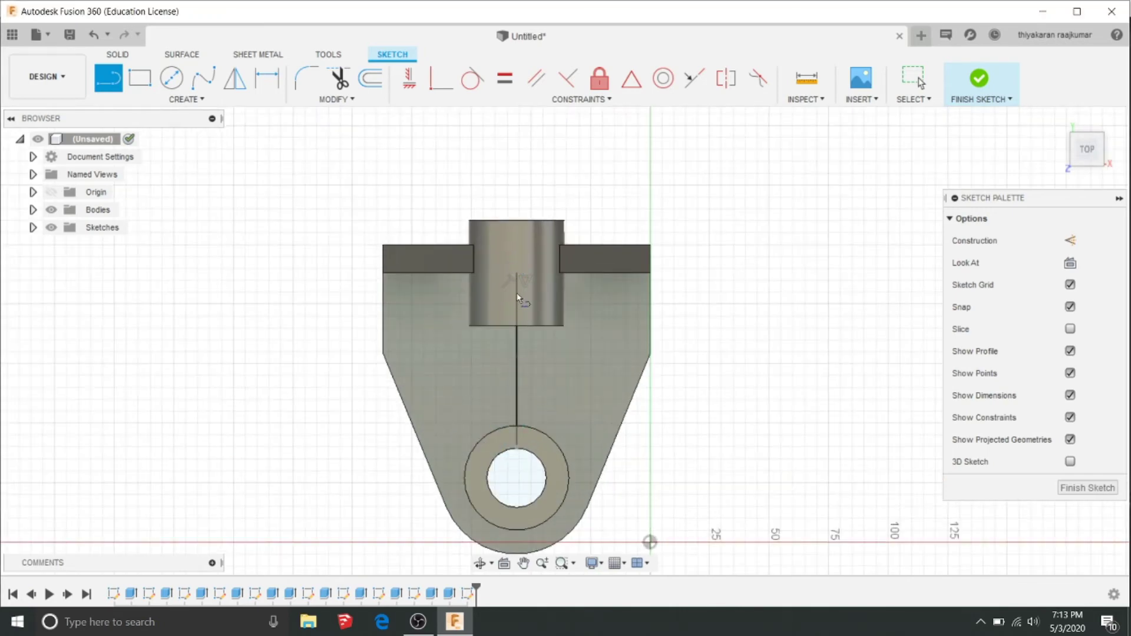
pyautogui.scroll(-2, 523, 289)
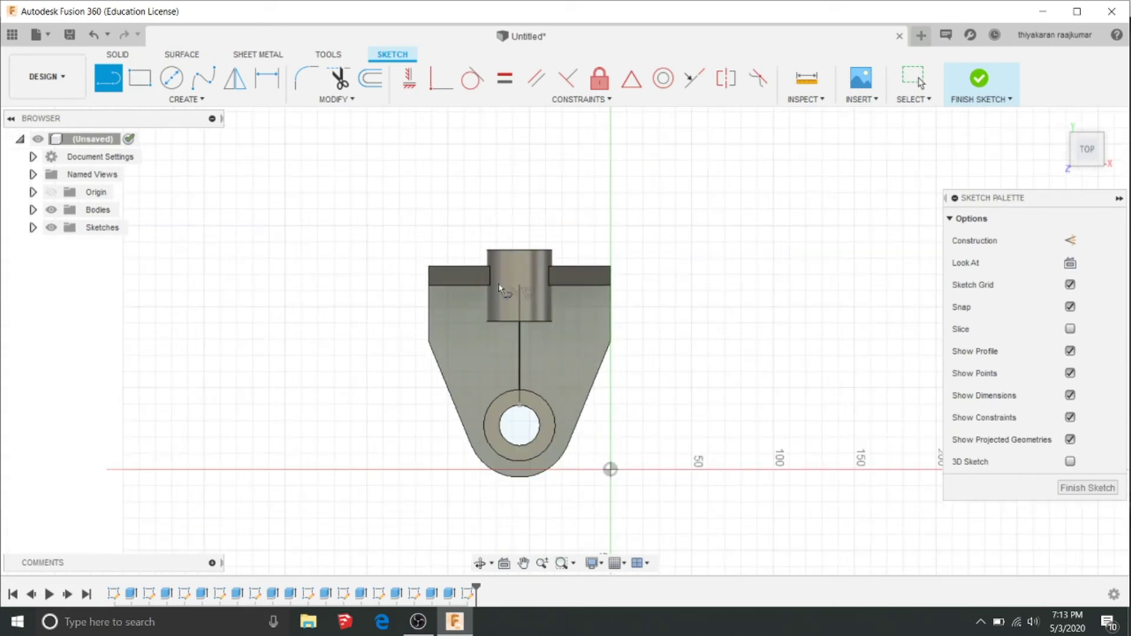
# Draw two 6 mm offset lines from the centreline.
pyautogui.click(520, 288)
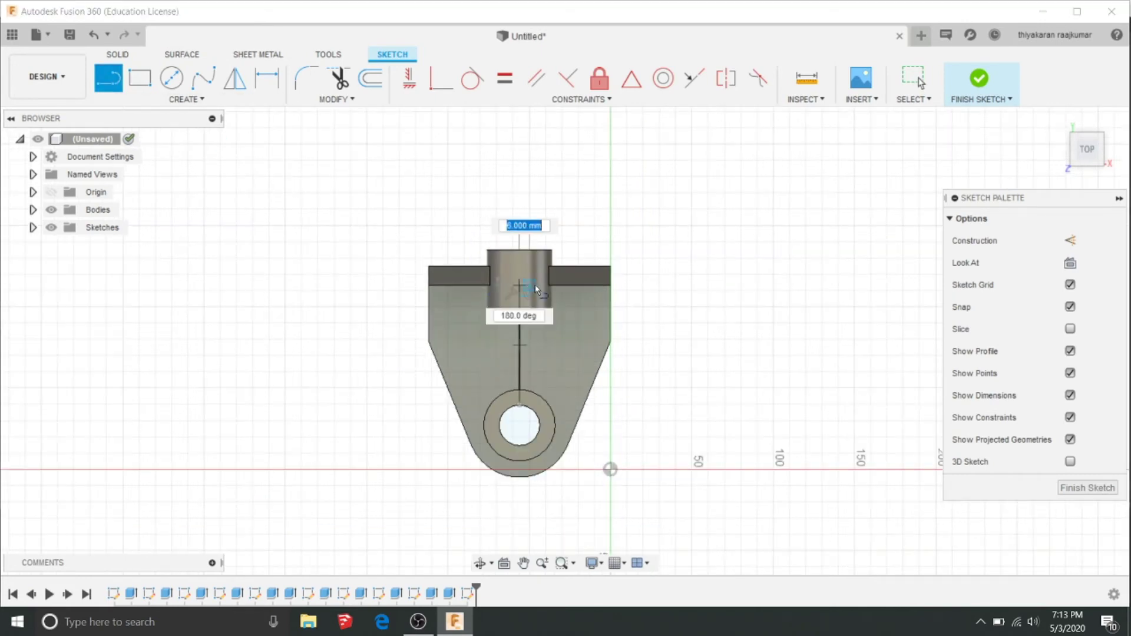
pyautogui.write('1')
pyautogui.press('Tab')
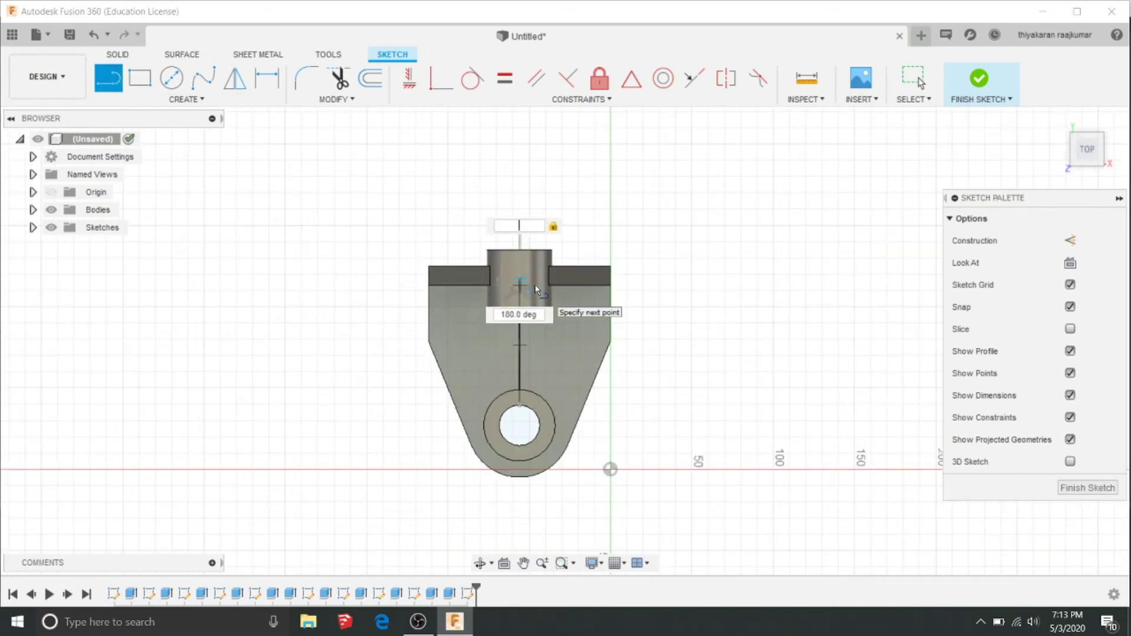
pyautogui.write('6')
pyautogui.press('Return')
pyautogui.press('Escape')
pyautogui.scroll(1, 508, 294)
pyautogui.press('l')
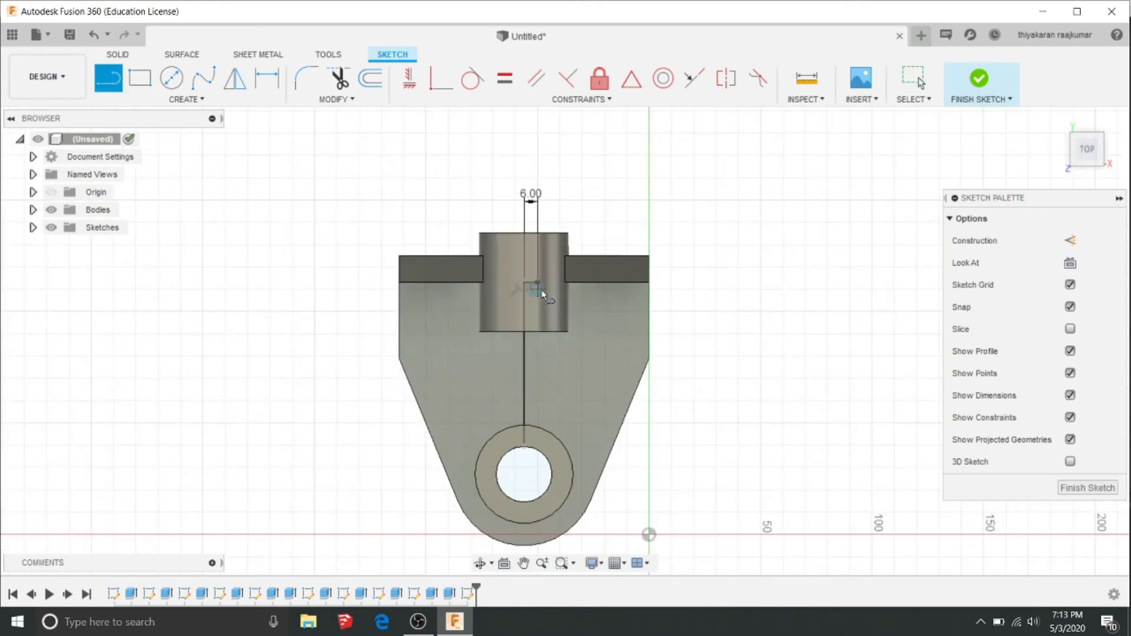
pyautogui.click(530, 288)
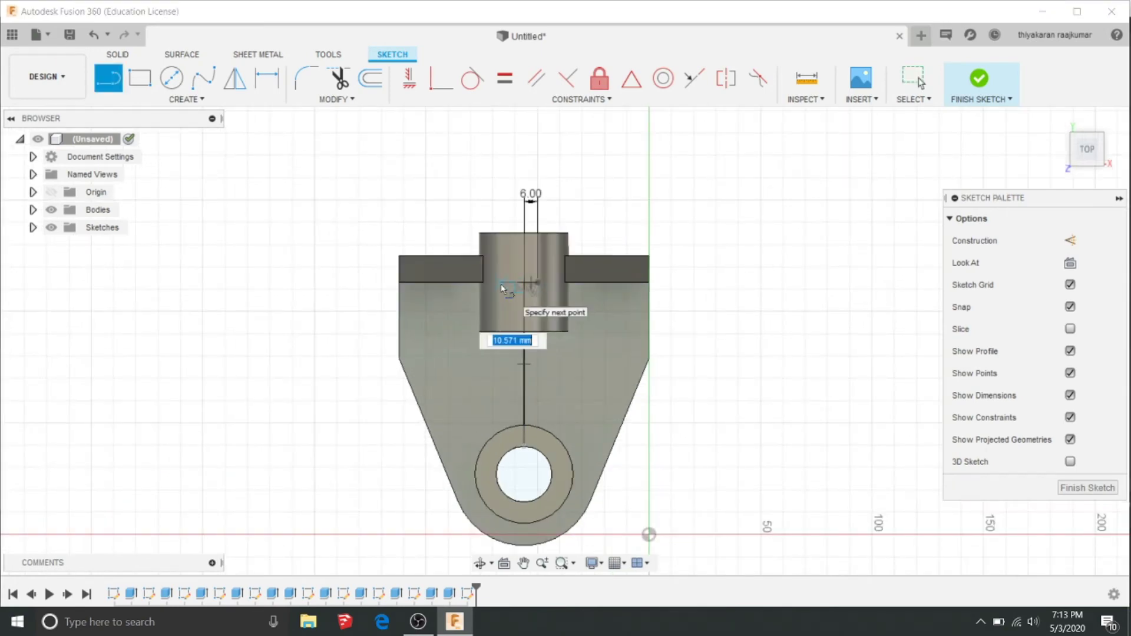
pyautogui.write('6')
pyautogui.press('Return')
pyautogui.press('Escape')
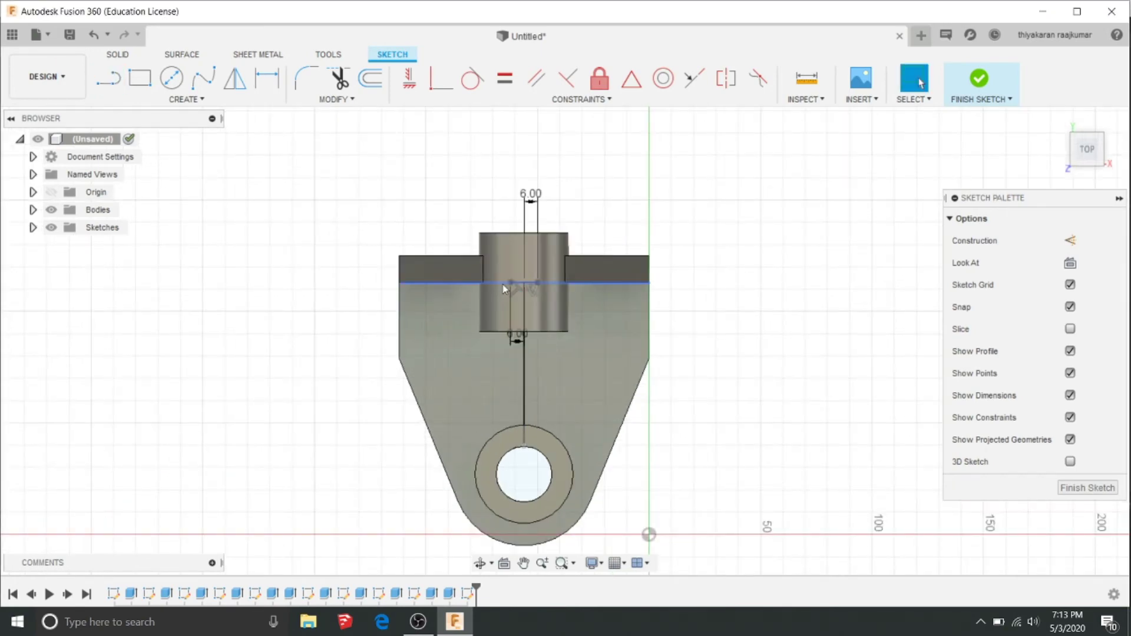
# Draw the narrow rib rectangle from the offset lines down to the hole and finish the sketch.
pyautogui.press('r')
pyautogui.click(536, 283)
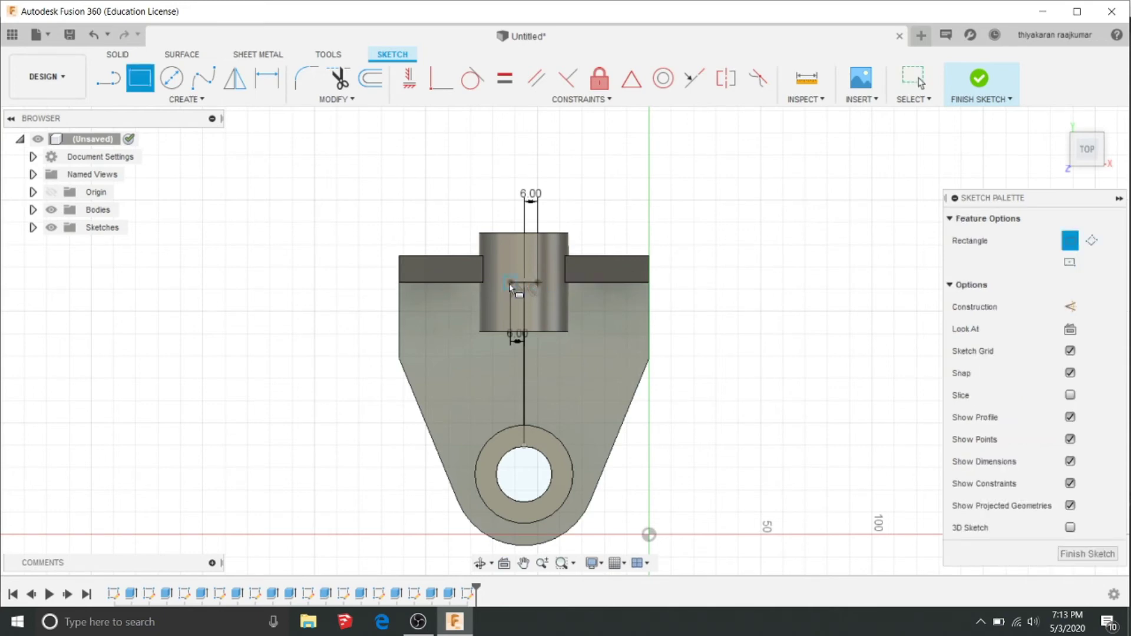
pyautogui.click(511, 486)
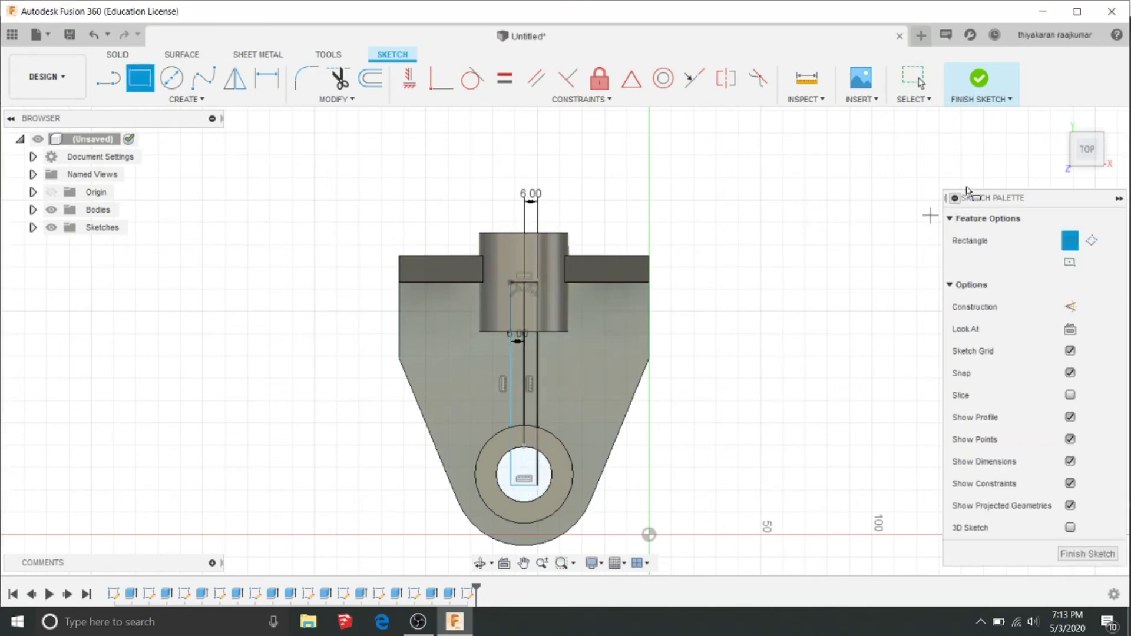
pyautogui.click(979, 79)
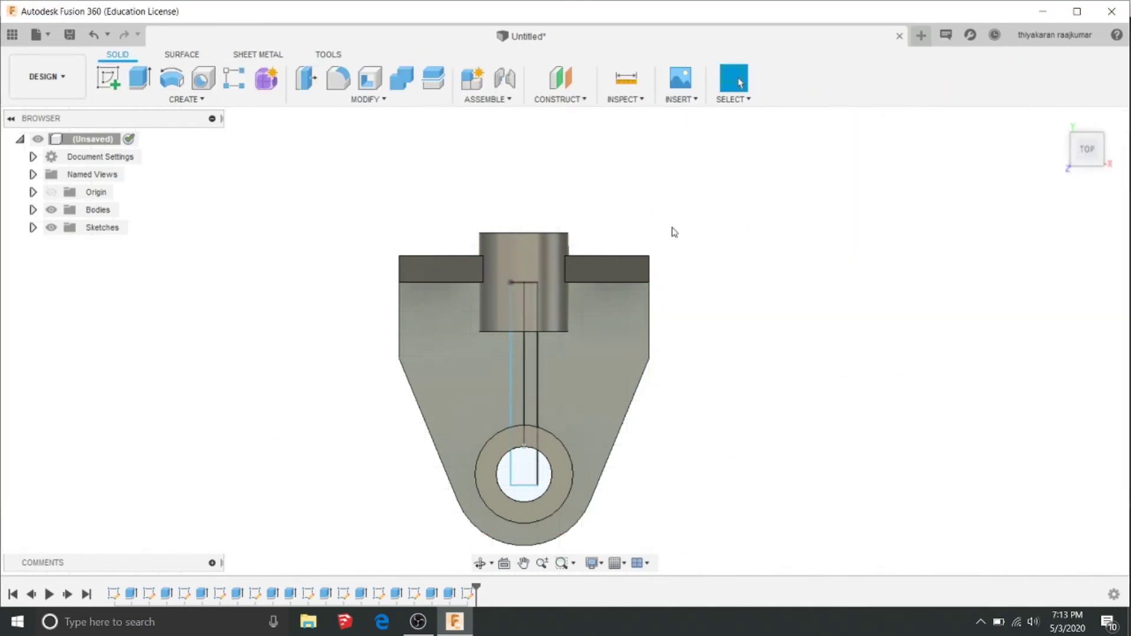
# Extrude both slot profiles into a raised strip linking the two bossed holes.
pyautogui.click(537, 386)
pyautogui.press('e')
pyautogui.click(532, 442)
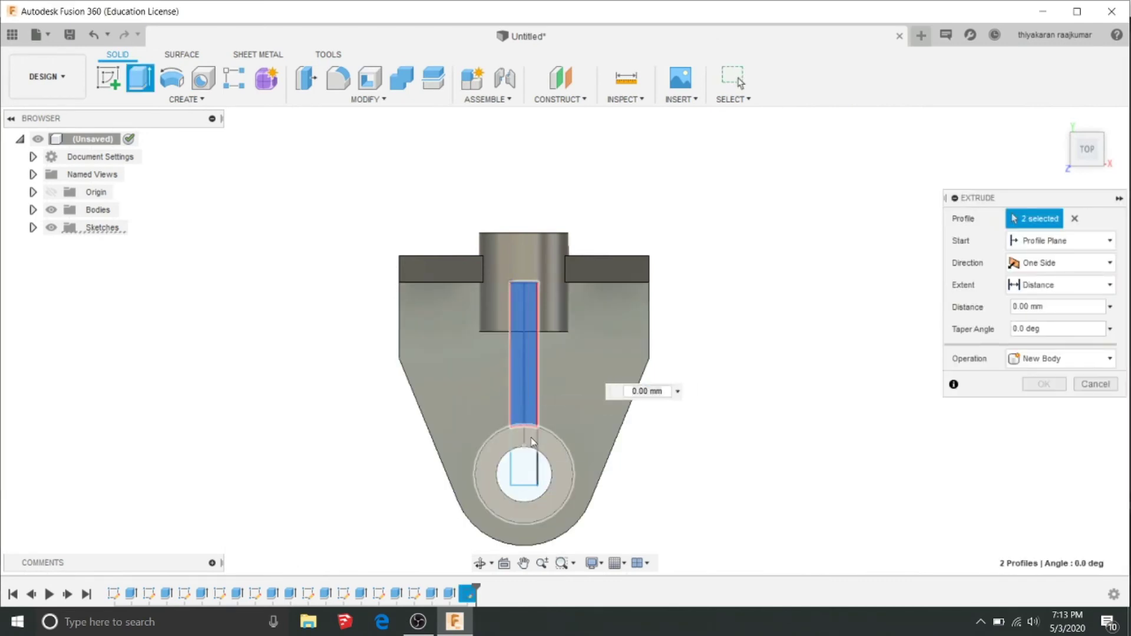
pyautogui.click(1044, 384)
# Sketch a 12 x 105 mm web rectangle on the front face.
pyautogui.moveTo(558, 354)
pyautogui.keyDown('shift'); pyautogui.mouseDown(button='middle')
pyautogui.moveTo(558, 287)
pyautogui.moveTo(593, 317)
pyautogui.mouseUp(button='middle'); pyautogui.keyUp('shift')
pyautogui.click(592, 317)
pyautogui.press('r')
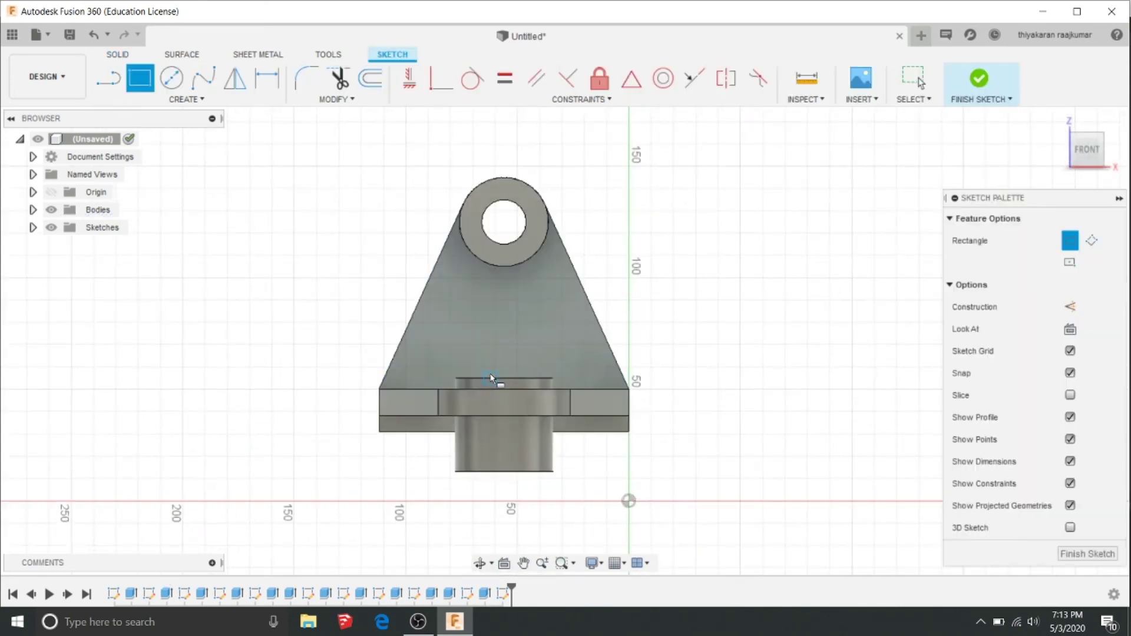
pyautogui.click(491, 378)
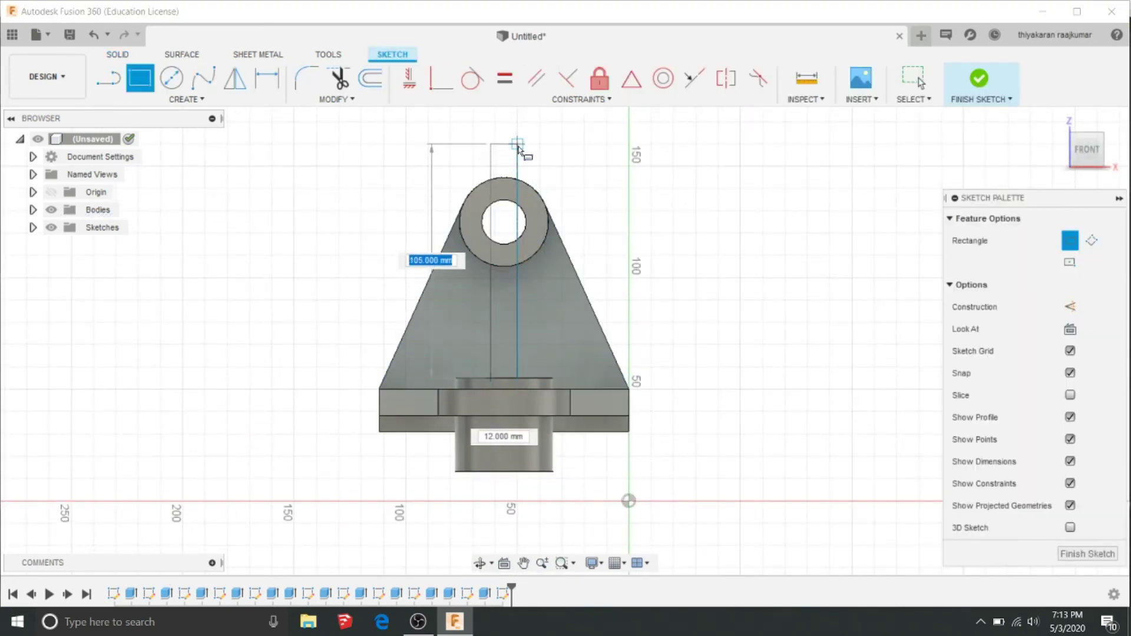
pyautogui.click(518, 143)
pyautogui.click(979, 79)
# Extrude the web rectangle 22 mm, joining it to the bracket.
pyautogui.keyDown('shift'); pyautogui.moveTo(778, 177); pyautogui.dragTo(546, 314, button='middle'); pyautogui.keyUp('shift')
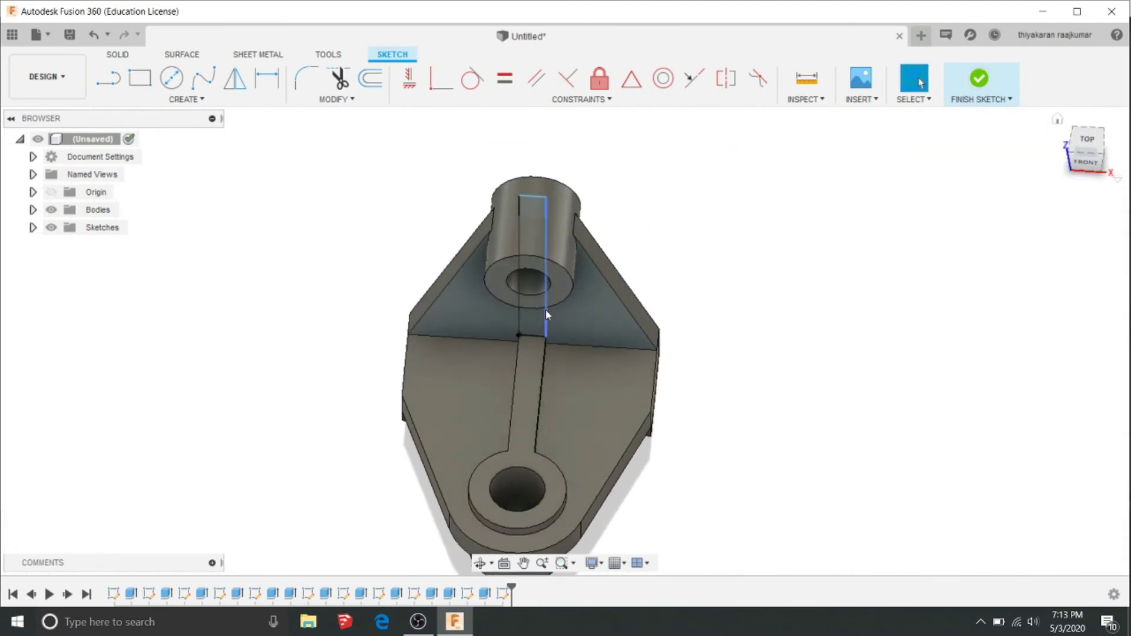
pyautogui.click(536, 320)
pyautogui.press('e')
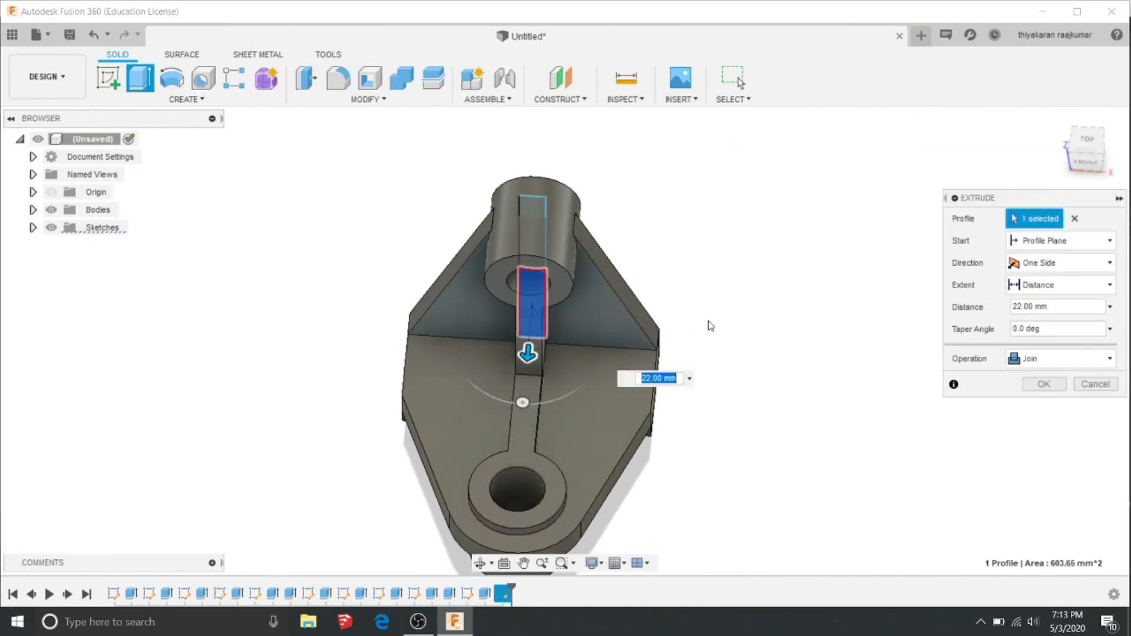
pyautogui.click(1044, 384)
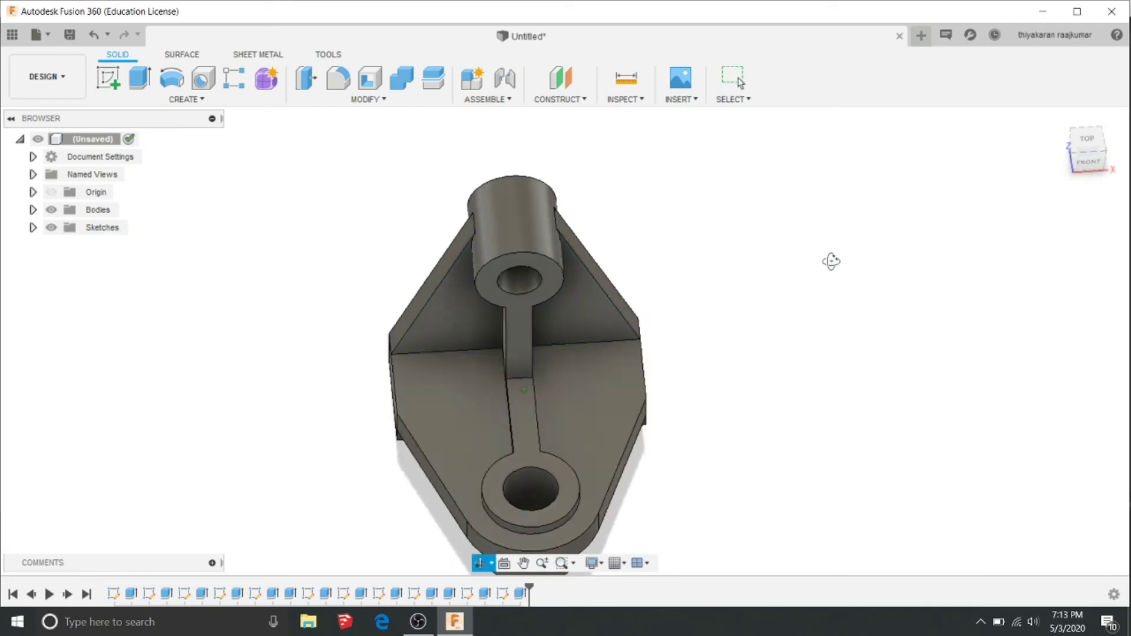
pyautogui.keyDown('shift'); pyautogui.moveTo(831, 260); pyautogui.dragTo(426, 383, button='middle'); pyautogui.keyUp('shift')
# Draw a diagonal line on the side face from the boss to the base, closing a triangle.
pyautogui.click(454, 392)
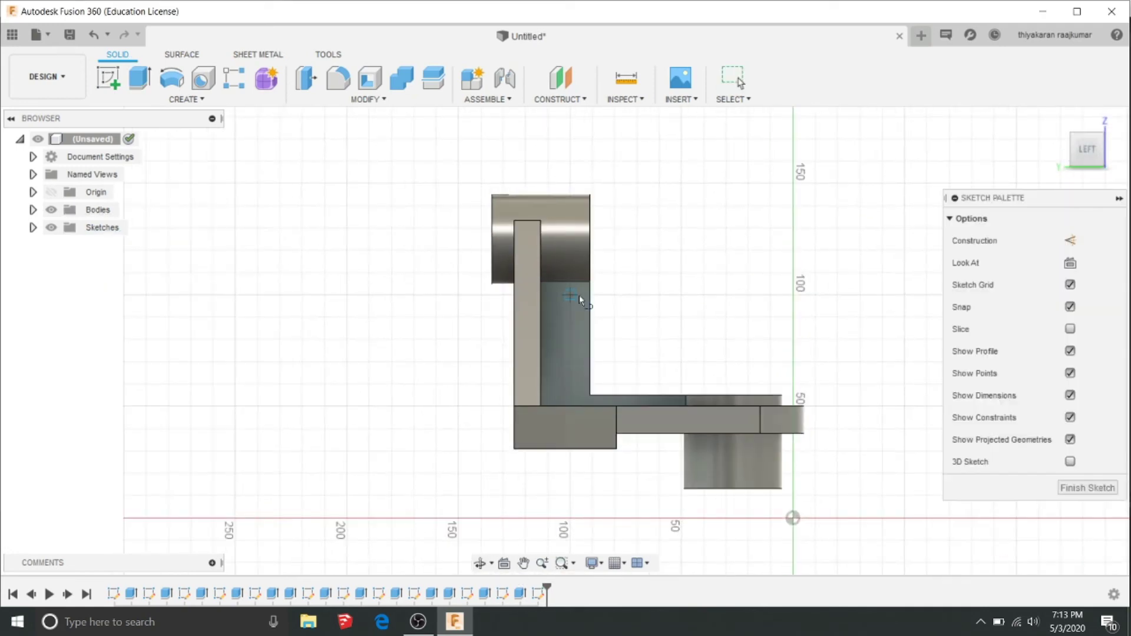
pyautogui.press('l')
pyautogui.click(591, 281)
pyautogui.click(685, 395)
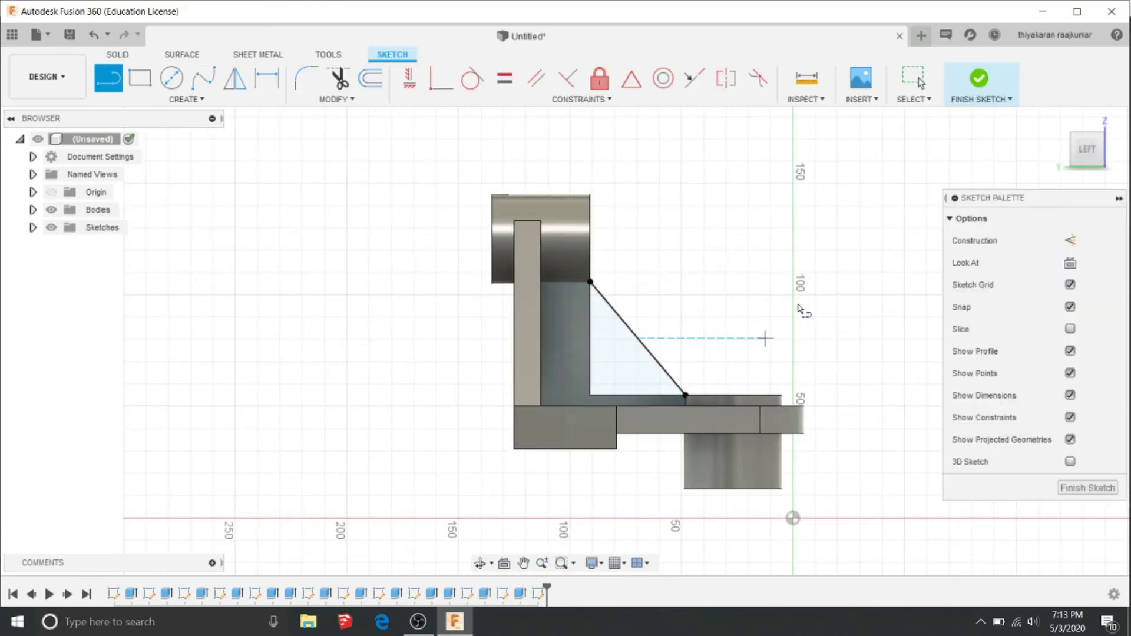
pyautogui.click(975, 89)
# Extrude the triangular profile into a rib bracing the web to the base.
pyautogui.click(528, 375)
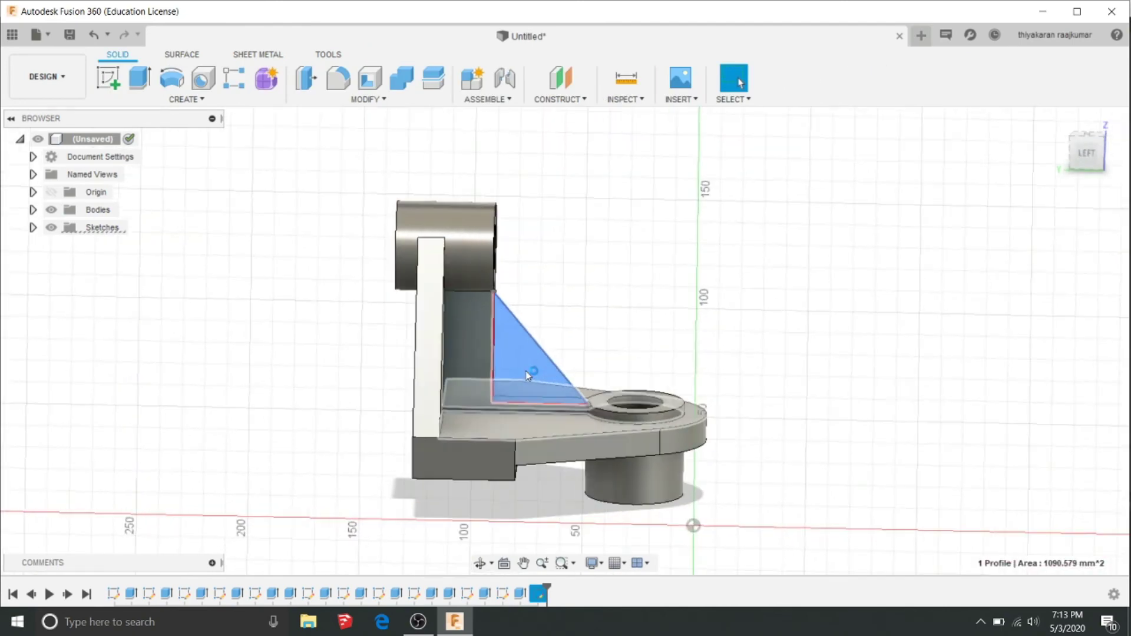
pyautogui.hotkey('ctrl', 'z')
pyautogui.hotkey('ctrl', 'y')
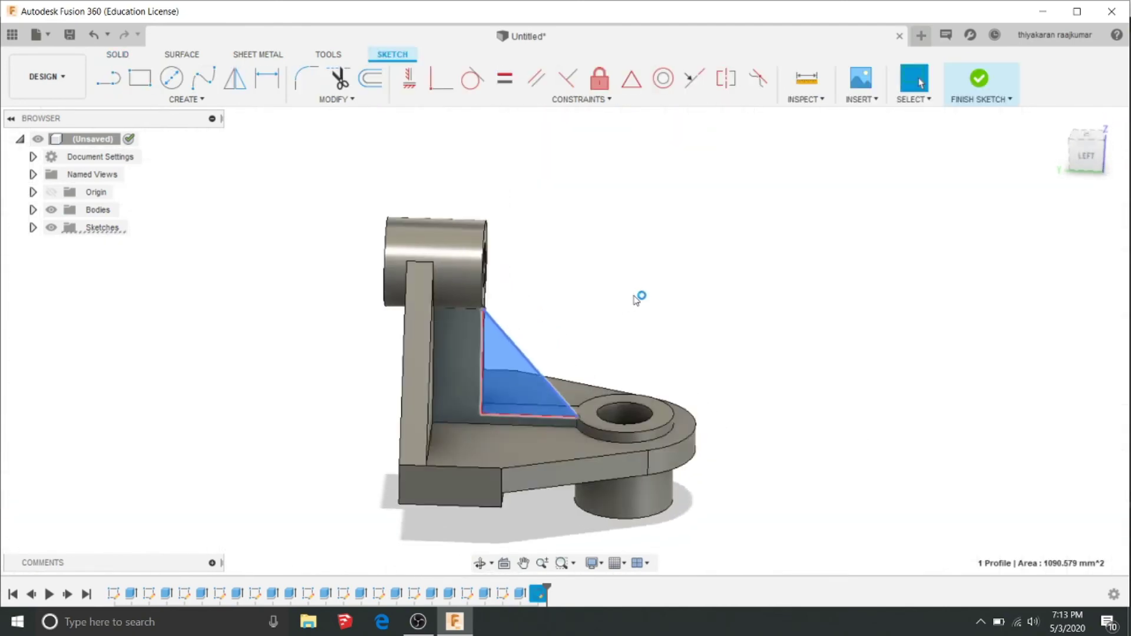
pyautogui.press('e')
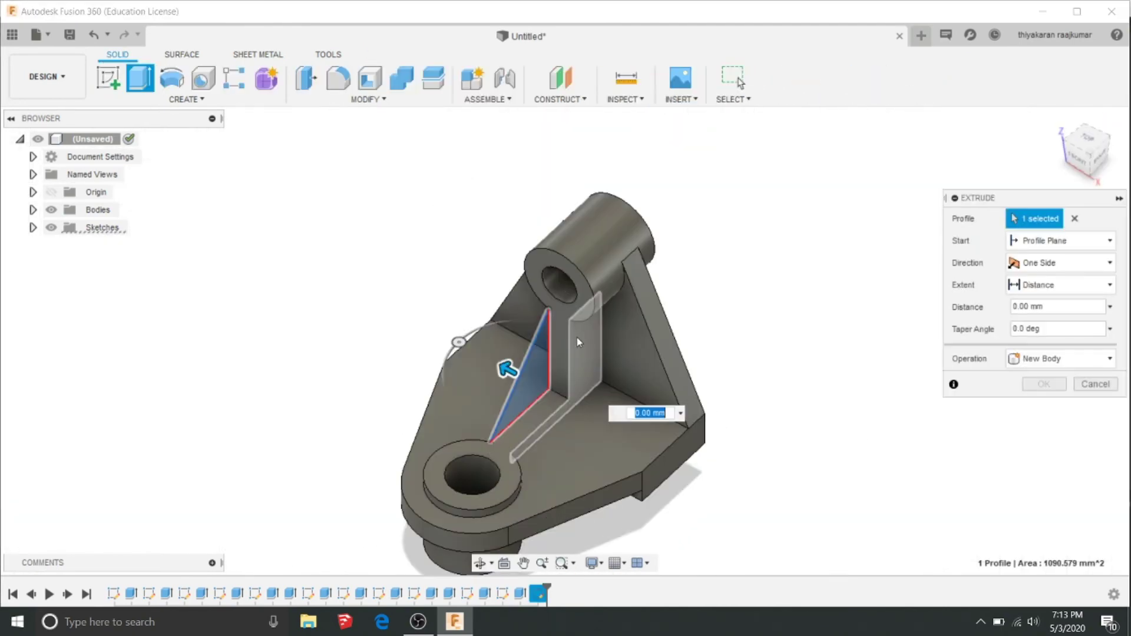
pyautogui.press('Escape')
# Start a sketch on the base top and draw 16 mm locating lines from the left back corner.
pyautogui.click(653, 427)
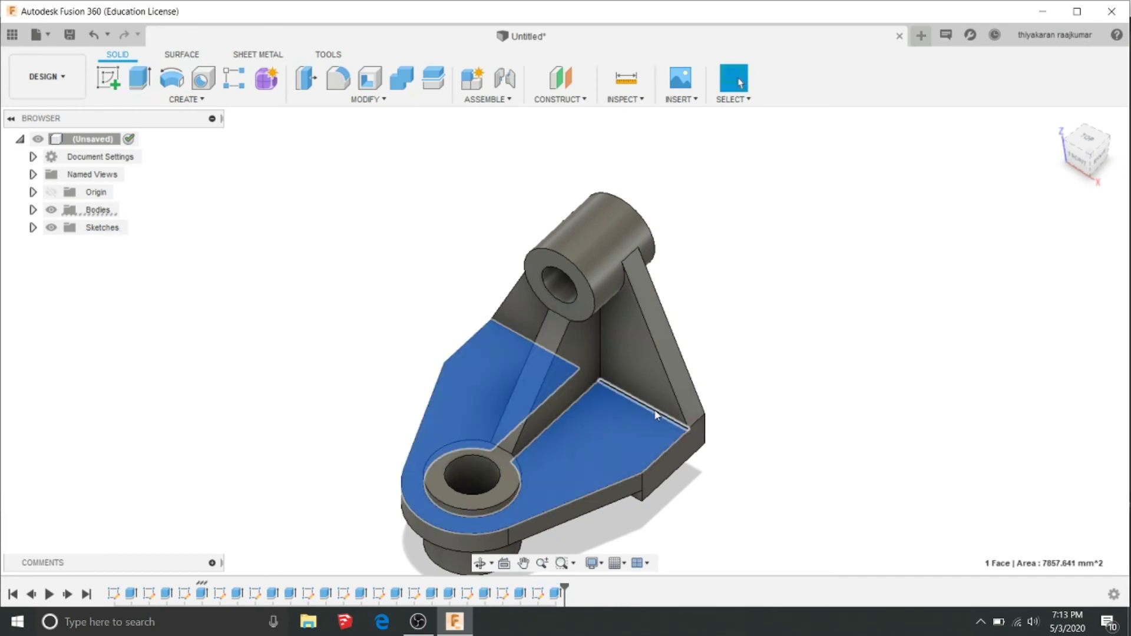
pyautogui.press('s')
pyautogui.click(601, 334)
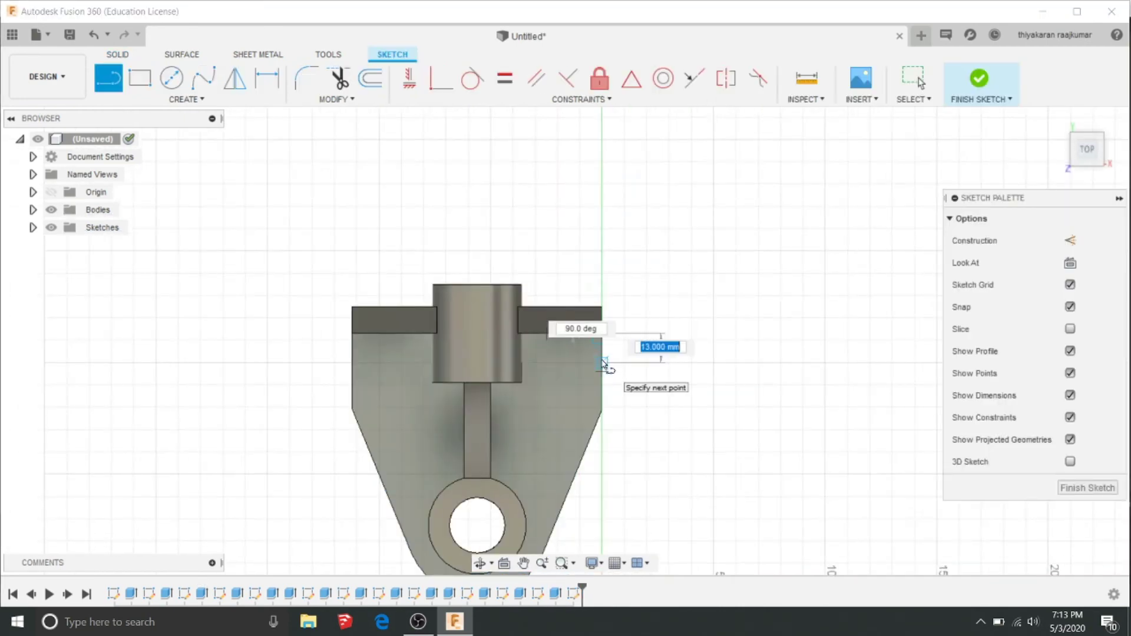
pyautogui.write('6')
pyautogui.press('Return')
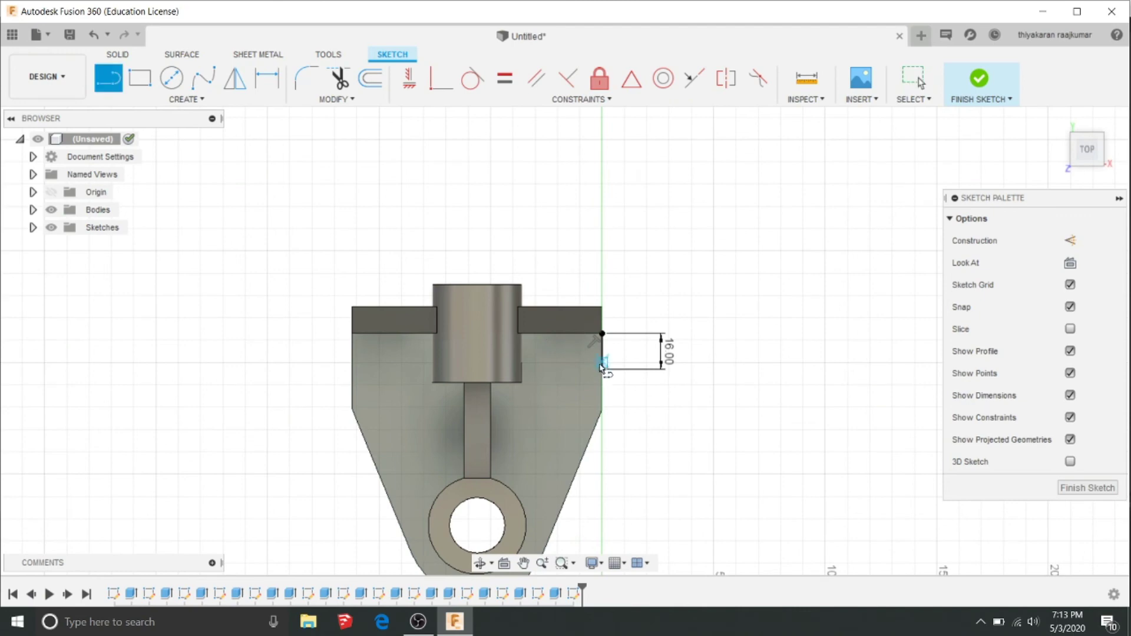
pyautogui.click(327, 369)
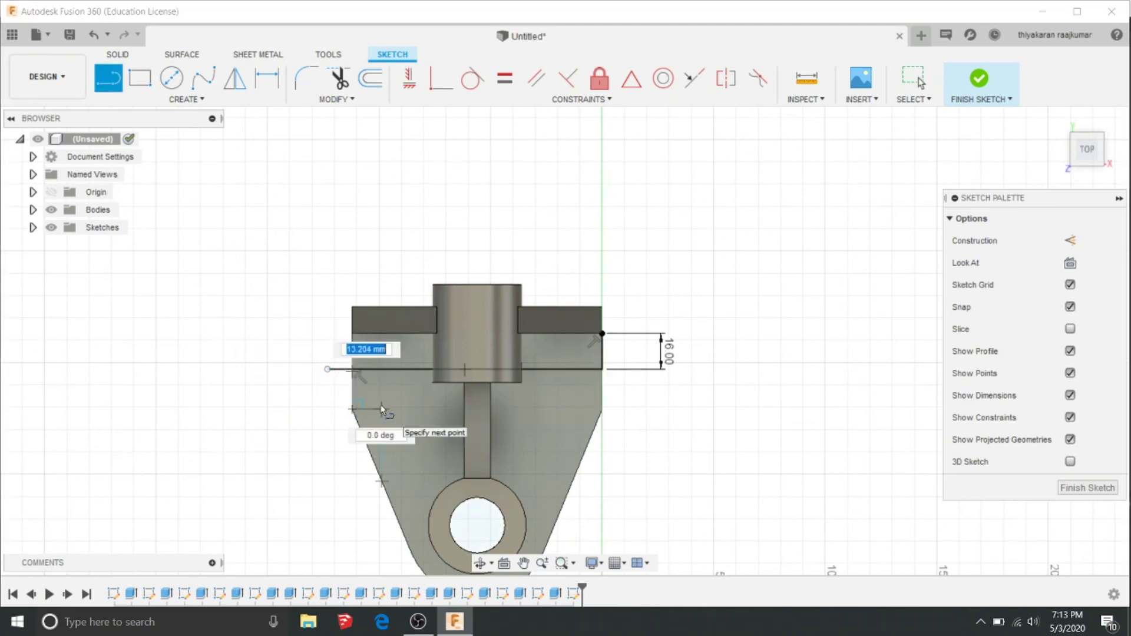
pyautogui.write('16')
pyautogui.press('Return')
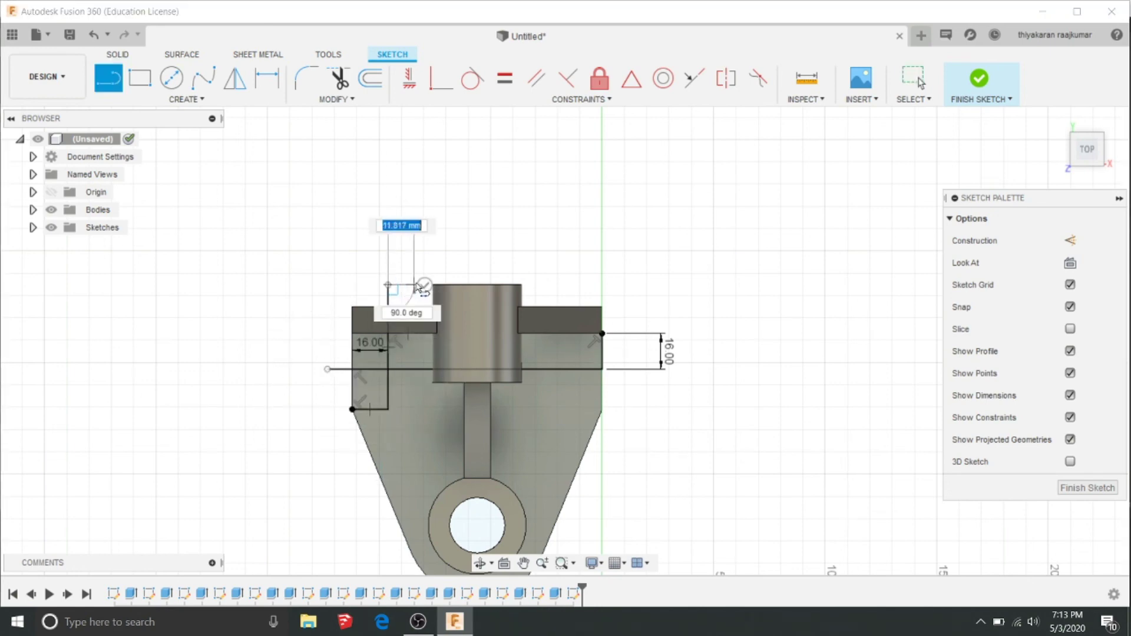
pyautogui.click(388, 284)
# Draw the 16 mm locating line from the right back corner.
pyautogui.click(604, 410)
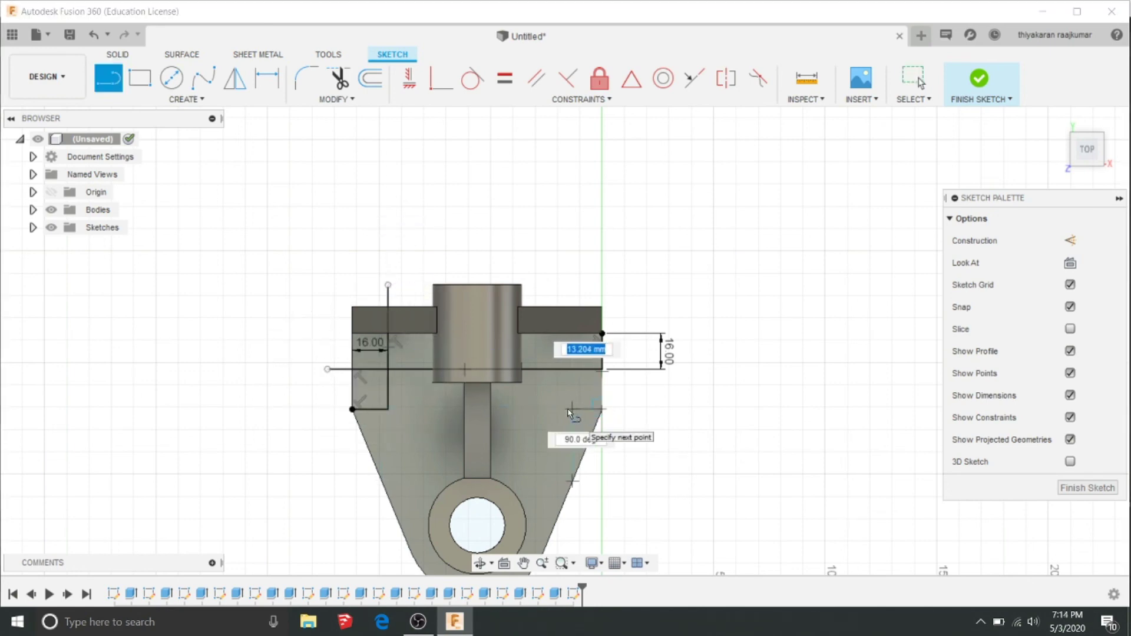
pyautogui.write('6')
pyautogui.press('Return')
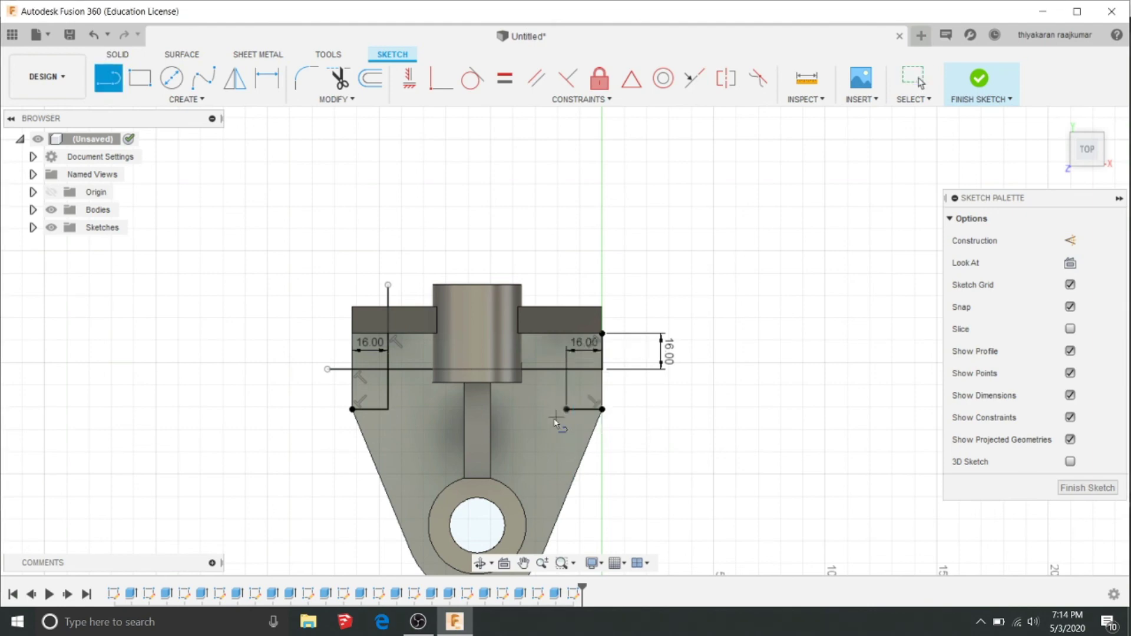
pyautogui.click(567, 273)
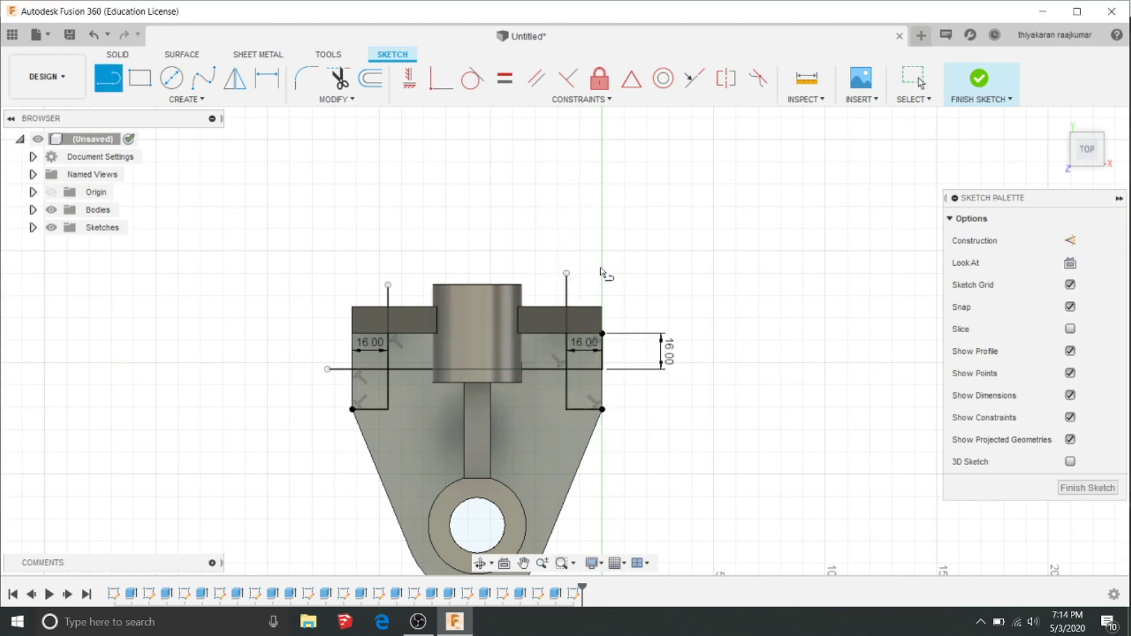
# Add 12 mm circles at both locating-line intersections and finish the sketch.
pyautogui.press('c')
pyautogui.click(567, 370)
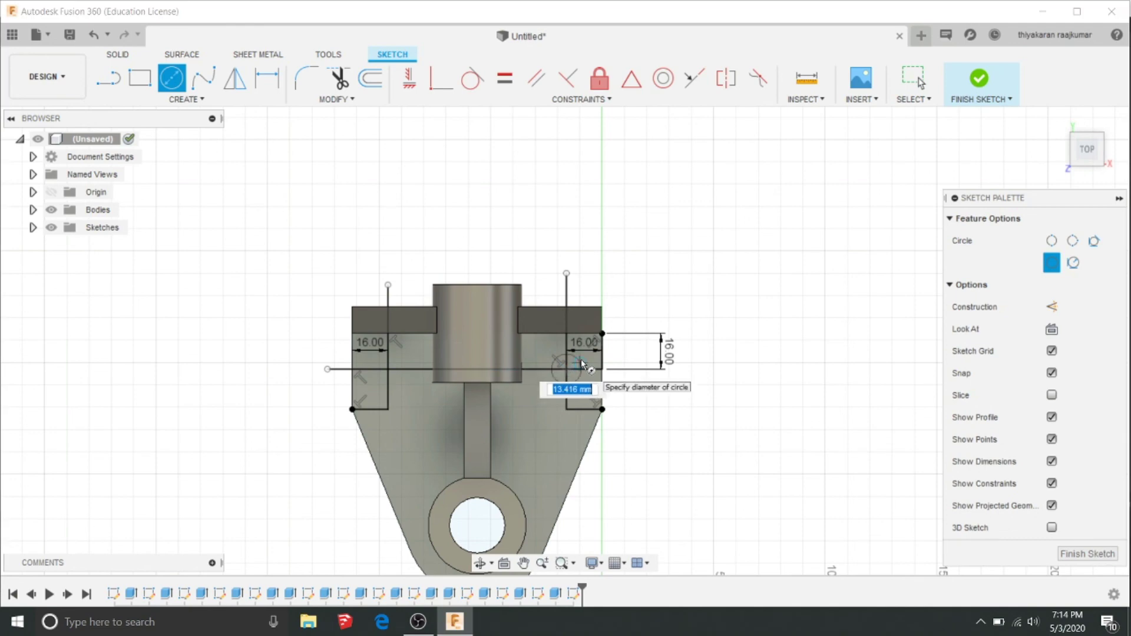
pyautogui.write('12')
pyautogui.press('Return')
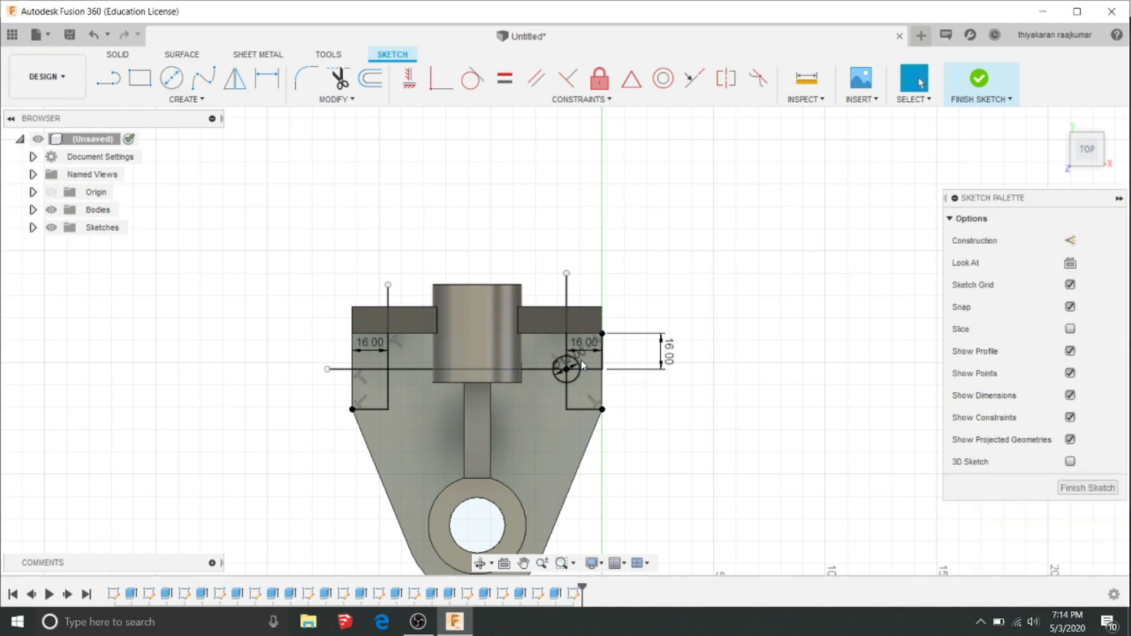
pyautogui.click(389, 370)
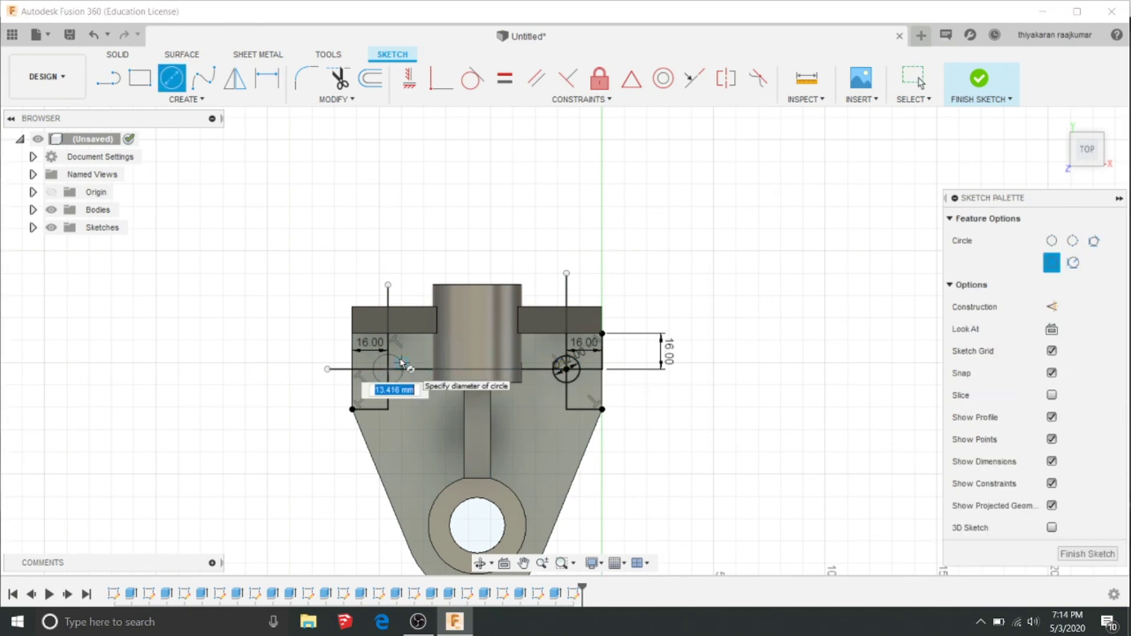
pyautogui.press('Return')
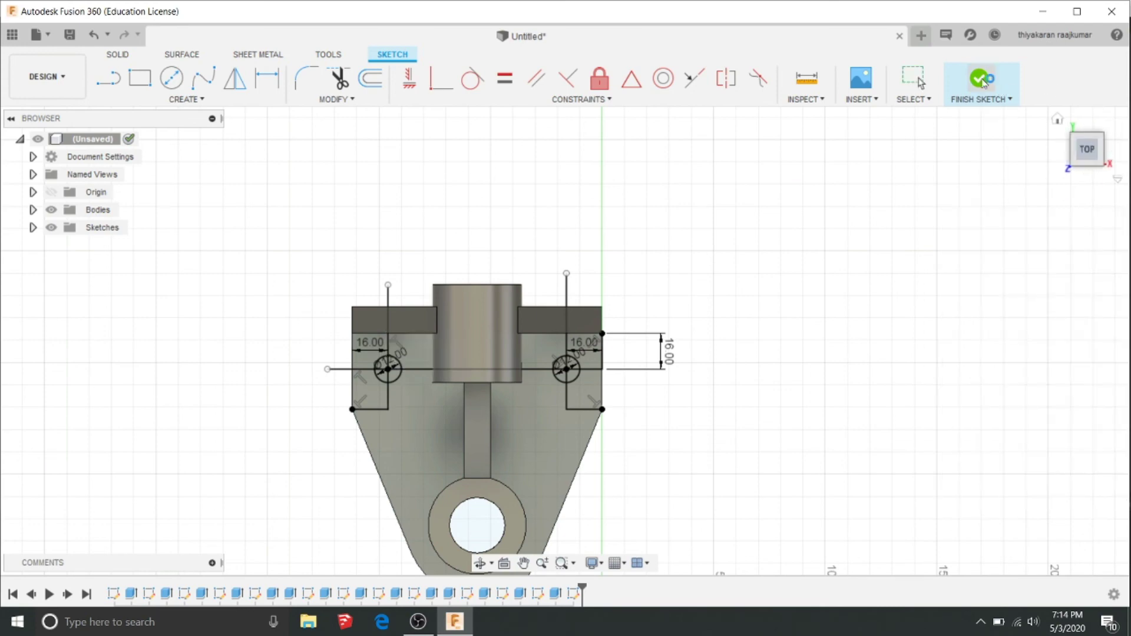
pyautogui.click(1057, 120)
# Select all four sectors of the right circle for extrusion.
pyautogui.scroll(3, 625, 383)
pyautogui.scroll(3, 629, 424)
pyautogui.click(628, 444)
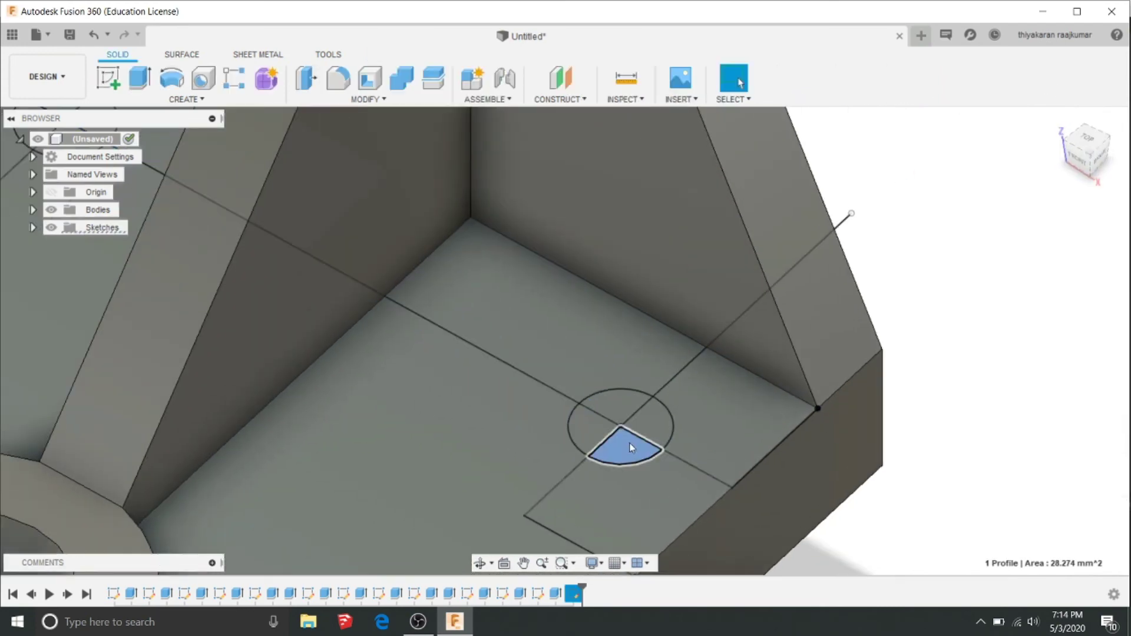
pyautogui.press('e')
pyautogui.click(623, 407)
pyautogui.click(595, 433)
pyautogui.click(645, 426)
pyautogui.scroll(-5, 645, 426)
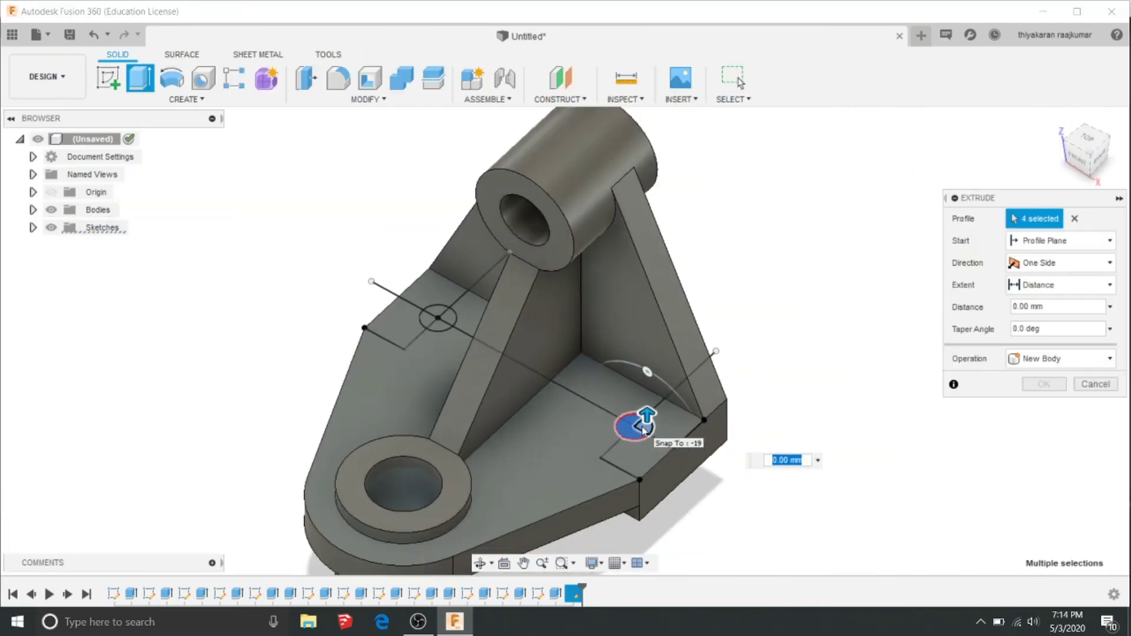
pyautogui.scroll(2, 433, 318)
pyautogui.scroll(-2, 433, 319)
# Add the left circle's sectors and cut both -80 mm through the base.
pyautogui.click(429, 311)
pyautogui.click(435, 307)
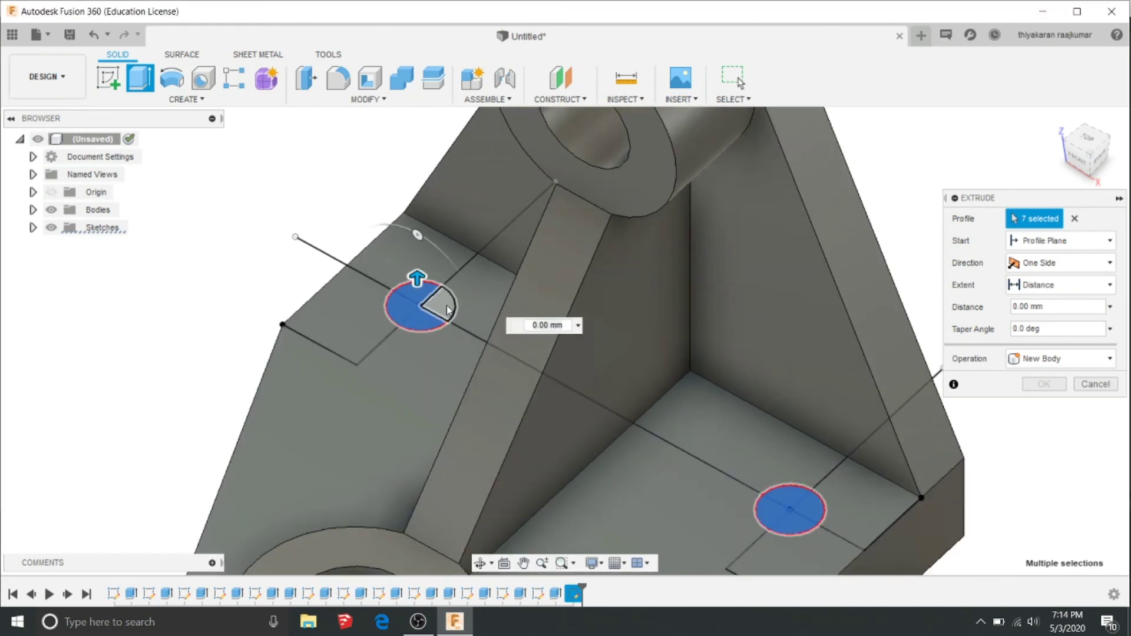
pyautogui.scroll(-1, 438, 290)
pyautogui.scroll(-2, 437, 290)
pyautogui.moveTo(434, 283); pyautogui.dragTo(436, 406)
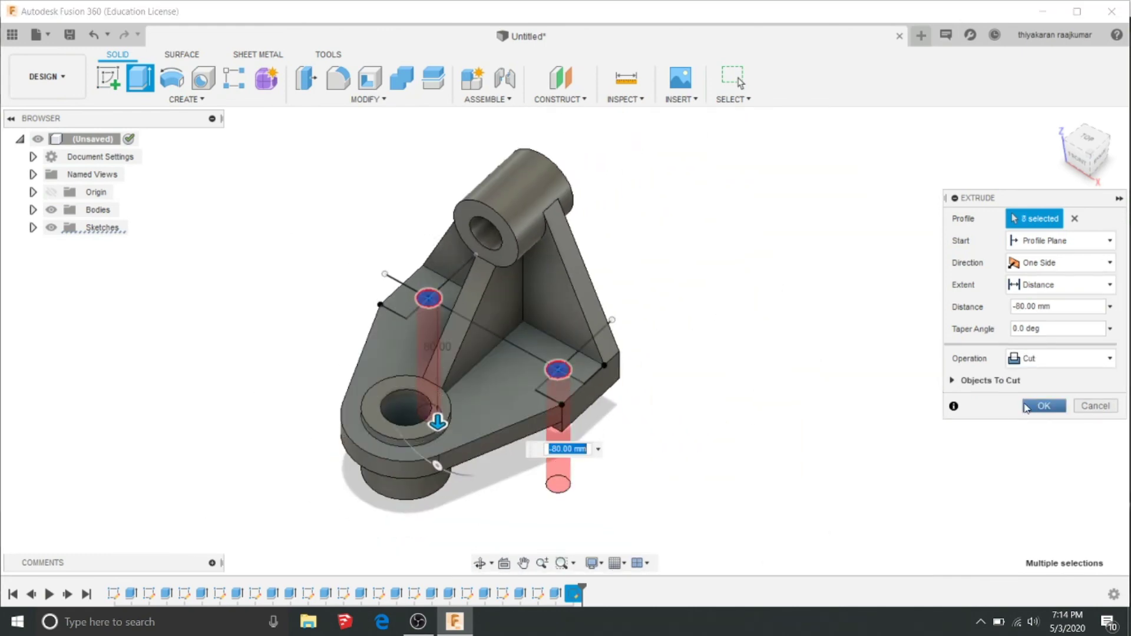
pyautogui.press('Return')
pyautogui.moveTo(890, 408)
pyautogui.keyDown('shift'); pyautogui.mouseDown(button='middle')
pyautogui.moveTo(790, 344)
pyautogui.moveTo(813, 369)
pyautogui.moveTo(858, 384)
pyautogui.mouseUp(button='middle'); pyautogui.keyUp('shift')
pyautogui.scroll(-2, 857, 384)
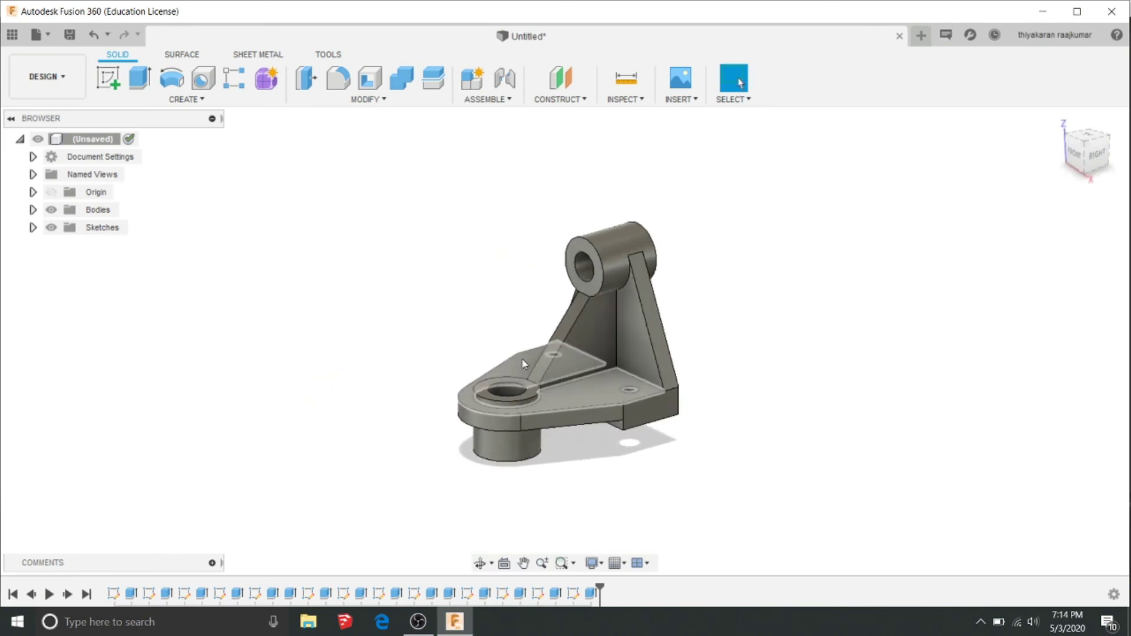